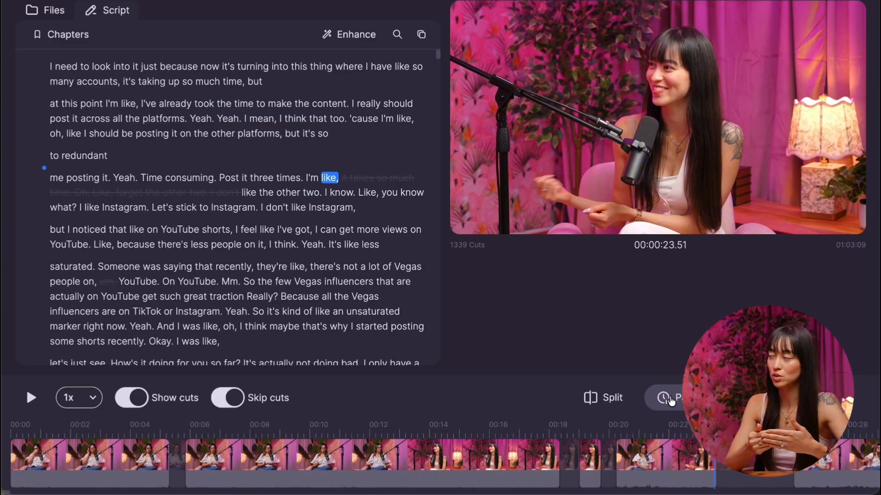
Set the pace to remove silences of 0.7s or more and apply it to the video.
{"action": "left_click", "coordinate": [685, 403]}
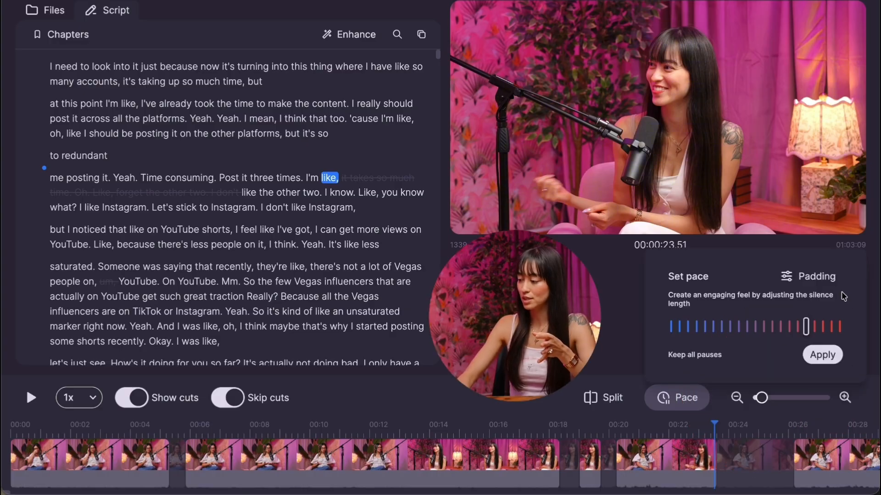
{"action": "mouse_move", "coordinate": [805, 323]}
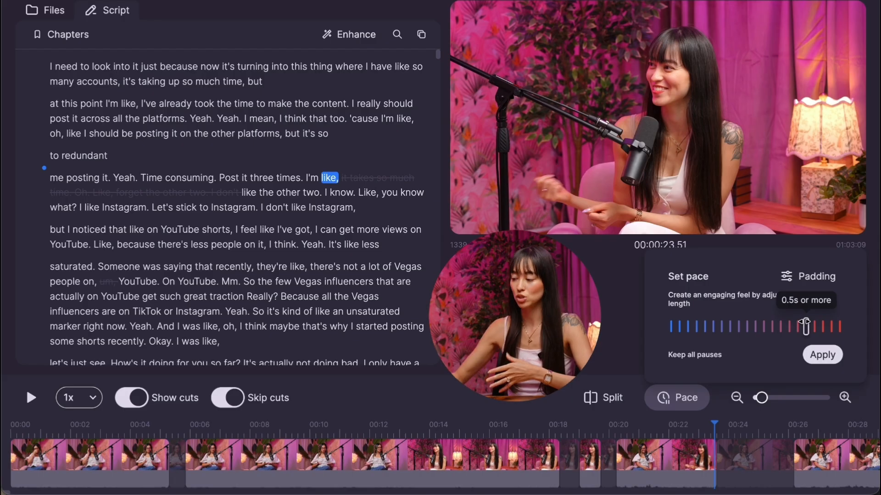
{"action": "left_click_drag", "start_coordinate": [805, 325], "coordinate": [851, 328]}
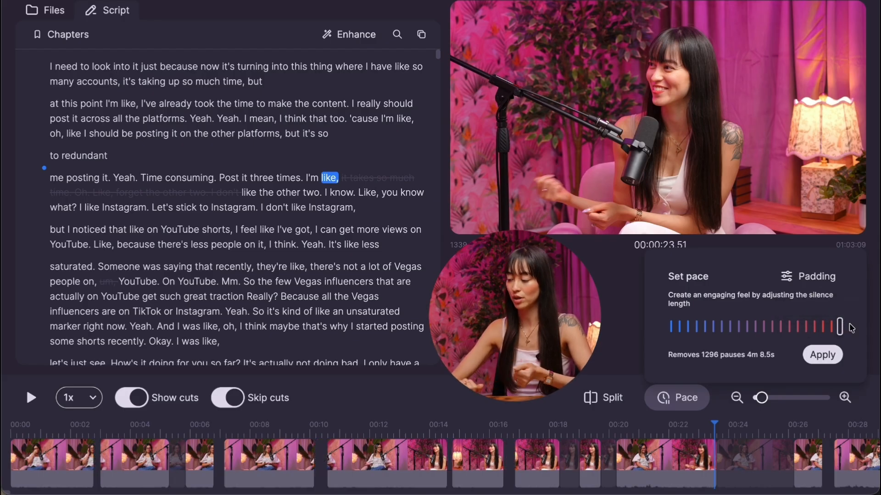
{"action": "mouse_move", "coordinate": [838, 329]}
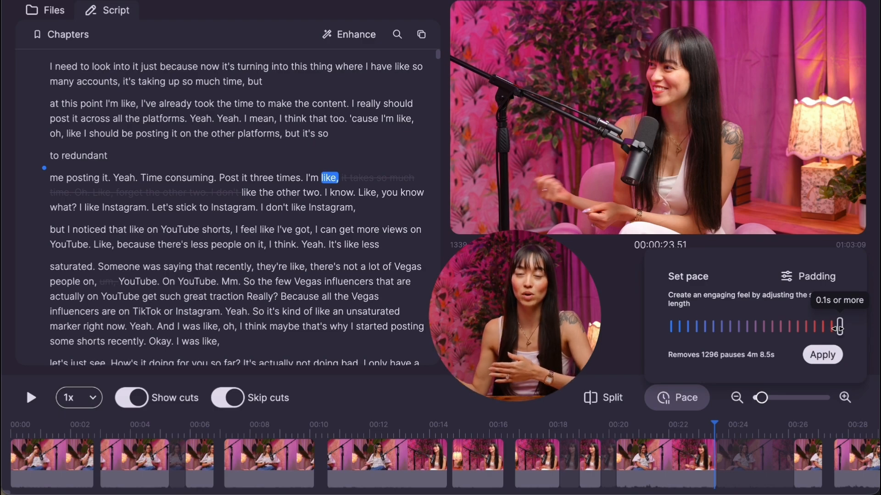
{"action": "left_click_drag", "start_coordinate": [838, 328], "coordinate": [797, 330]}
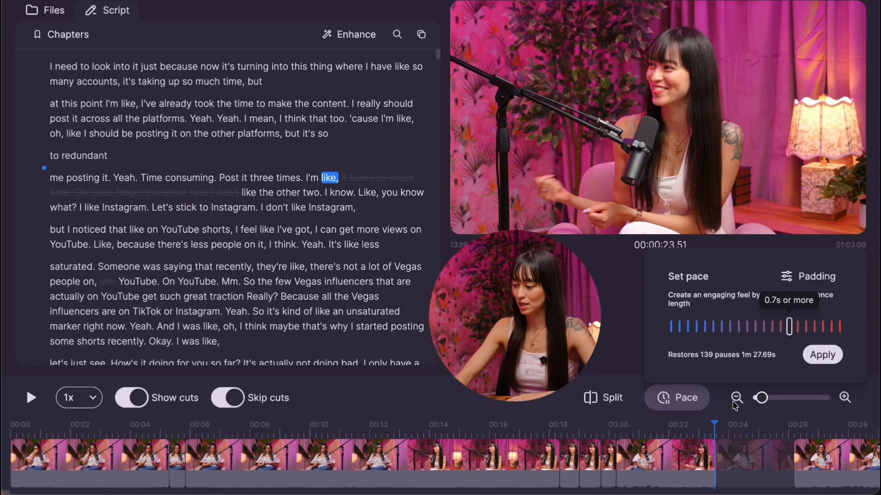
{"action": "left_click_drag", "start_coordinate": [788, 326], "coordinate": [860, 330]}
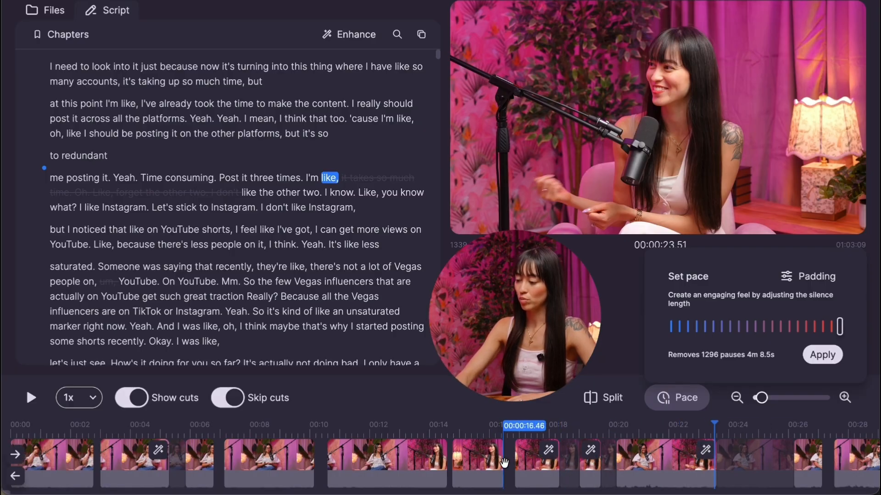
{"action": "left_click_drag", "start_coordinate": [839, 326], "coordinate": [788, 328]}
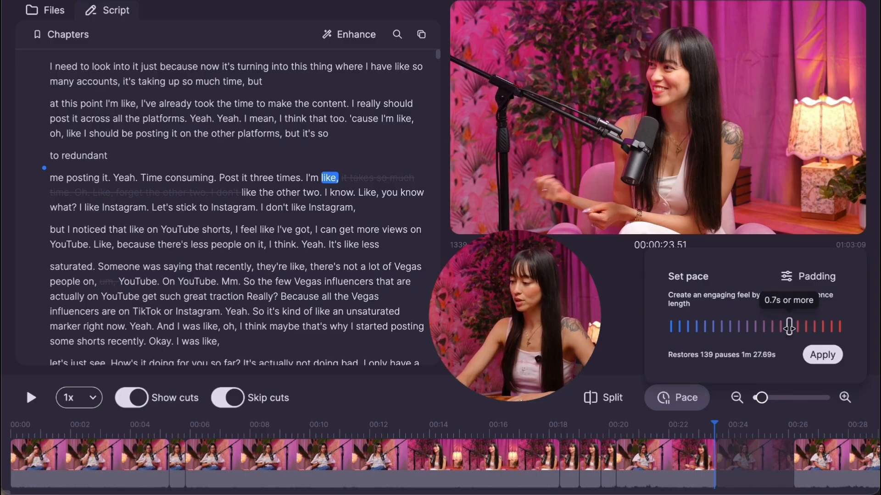
{"action": "left_click", "coordinate": [822, 355]}
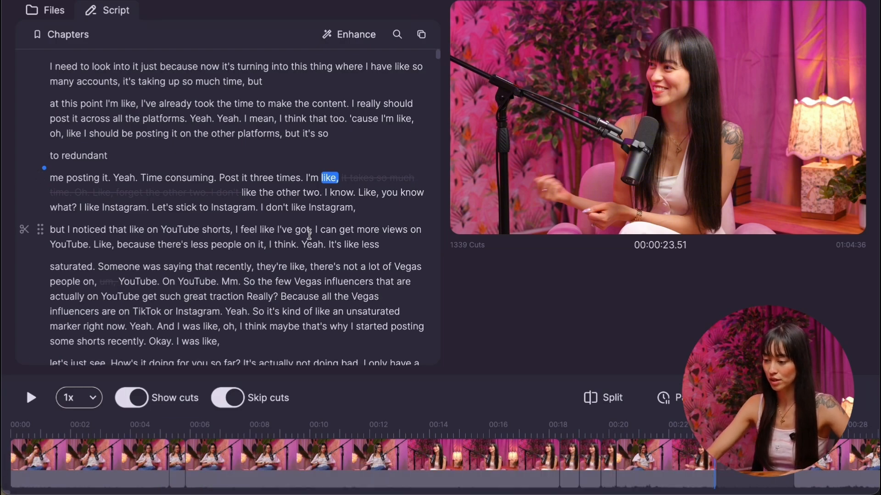
Play the footage around the struck-out "um," after "Okay. But," in the transcript to check how the cut sounds.
{"action": "scroll", "coordinate": [324, 230], "scroll_direction": "down", "scroll_amount": 6}
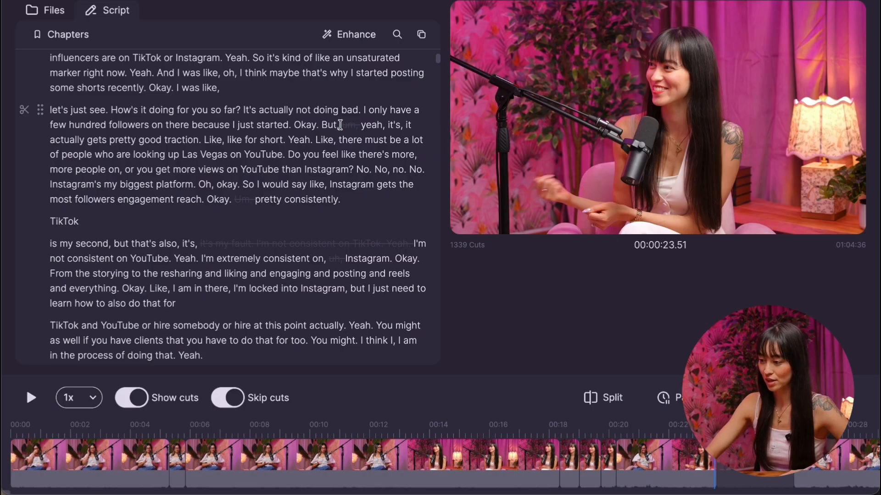
{"action": "left_click_drag", "start_coordinate": [342, 126], "coordinate": [359, 124]}
{"action": "left_click", "coordinate": [329, 124]}
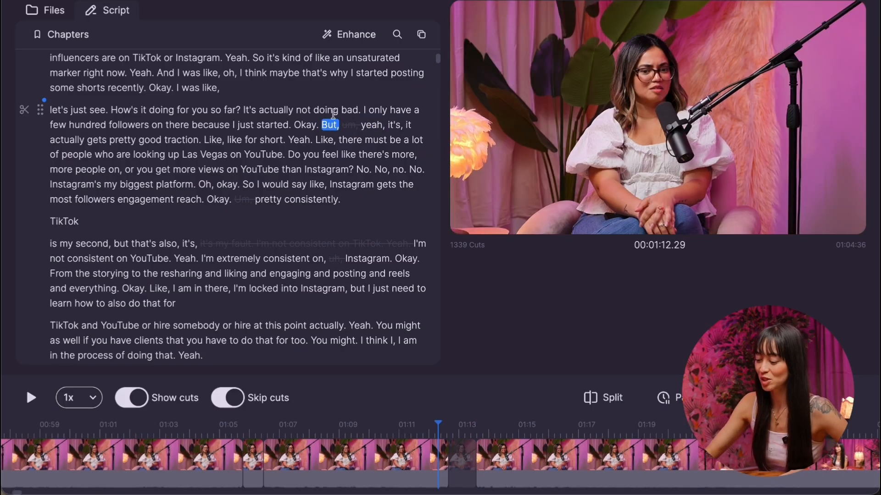
{"action": "key", "text": "space"}
{"action": "key", "text": "space"}
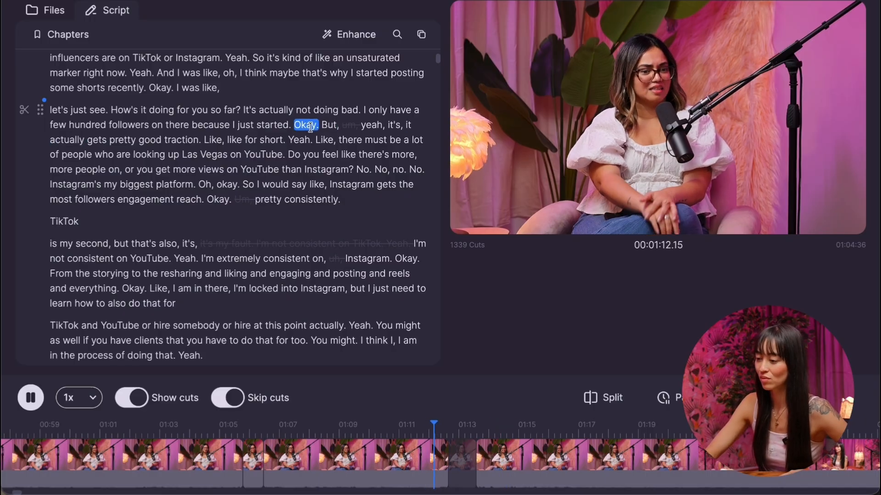
{"action": "key", "text": "space"}
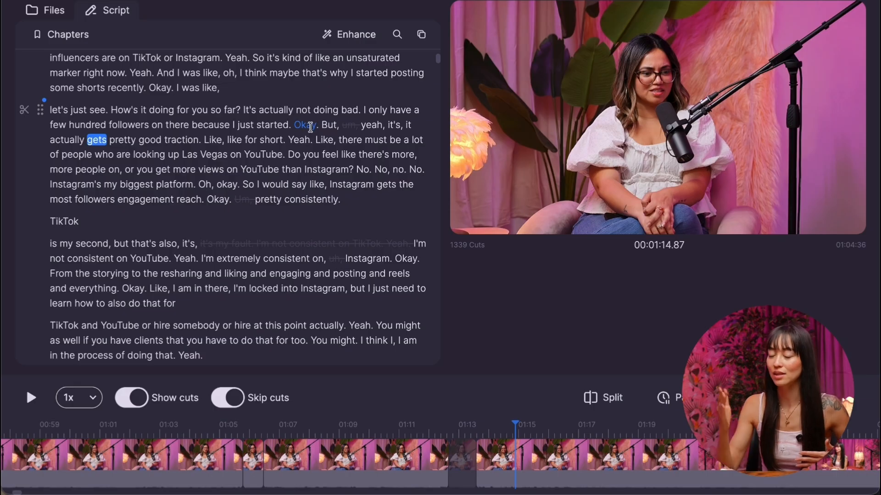
{"action": "left_click", "coordinate": [350, 124]}
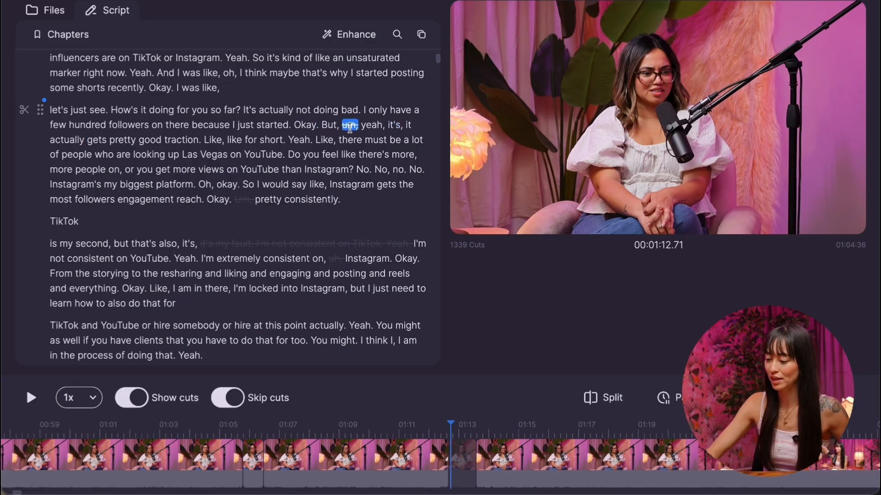
{"action": "left_click", "coordinate": [372, 125]}
{"action": "scroll", "coordinate": [325, 230], "scroll_direction": "down", "scroll_amount": 3}
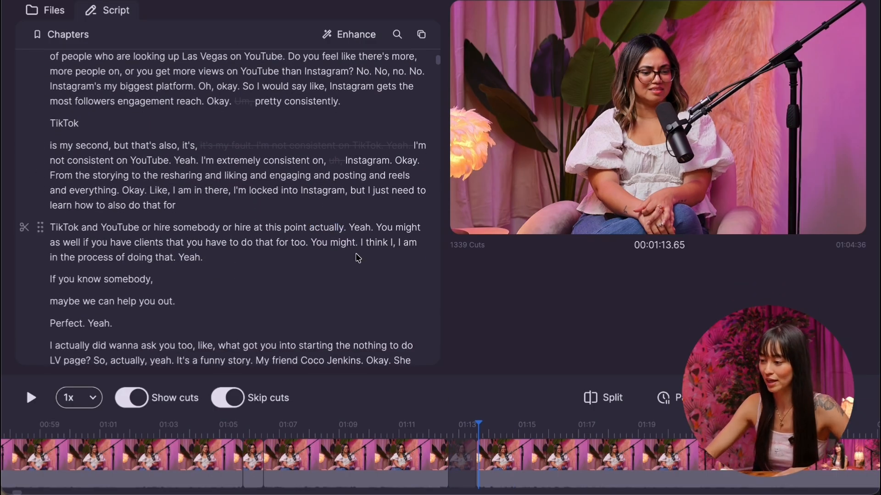
Uncut the struck-out "um," before "yeah, it's" in the transcript, and cut only that word again.
{"action": "scroll", "coordinate": [358, 255], "scroll_direction": "up", "scroll_amount": 3}
{"action": "left_click_drag", "start_coordinate": [358, 122], "coordinate": [347, 122]}
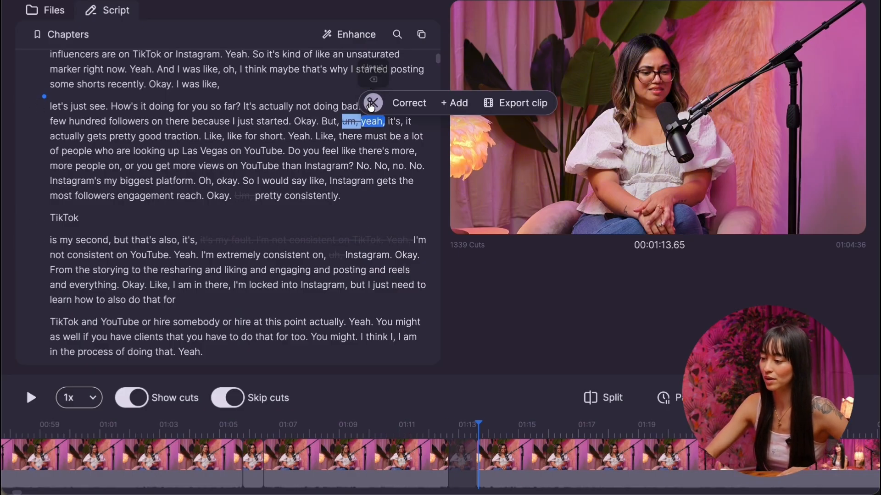
{"action": "left_click", "coordinate": [371, 104]}
{"action": "left_click_drag", "start_coordinate": [343, 122], "coordinate": [359, 122]}
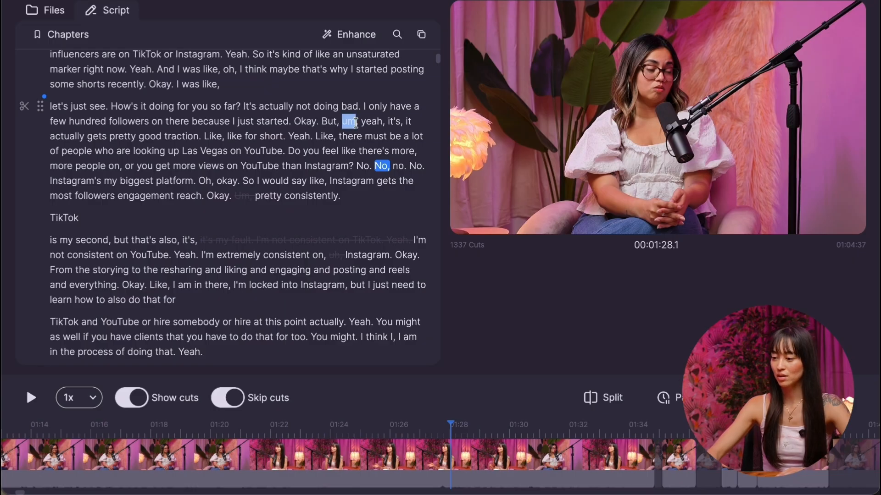
{"action": "key", "text": "Delete"}
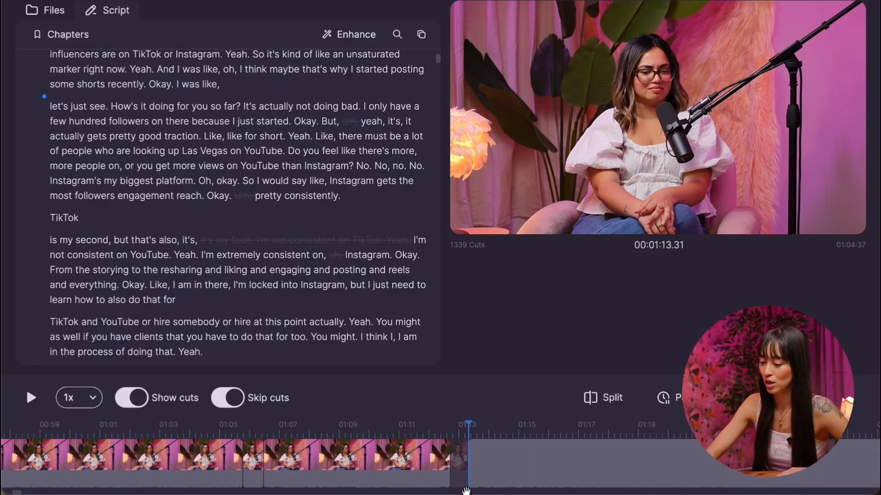
Uncut the "um" segment on the timeline just before 01:13, and cut the same segment again.
{"action": "left_click", "coordinate": [459, 454]}
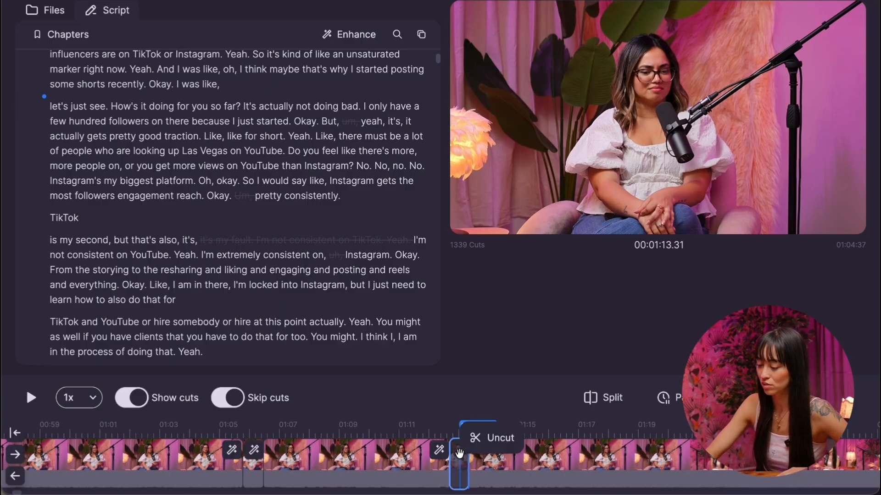
{"action": "left_click", "coordinate": [492, 438]}
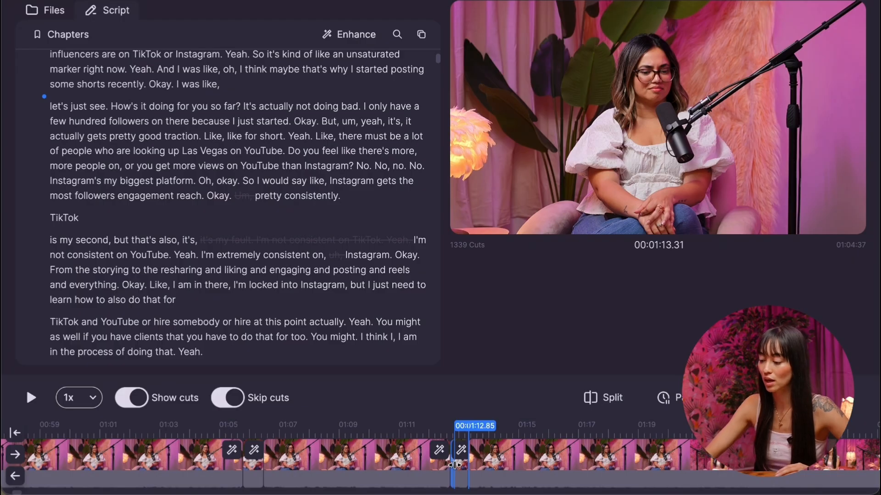
{"action": "left_click", "coordinate": [457, 461]}
{"action": "left_click", "coordinate": [490, 457]}
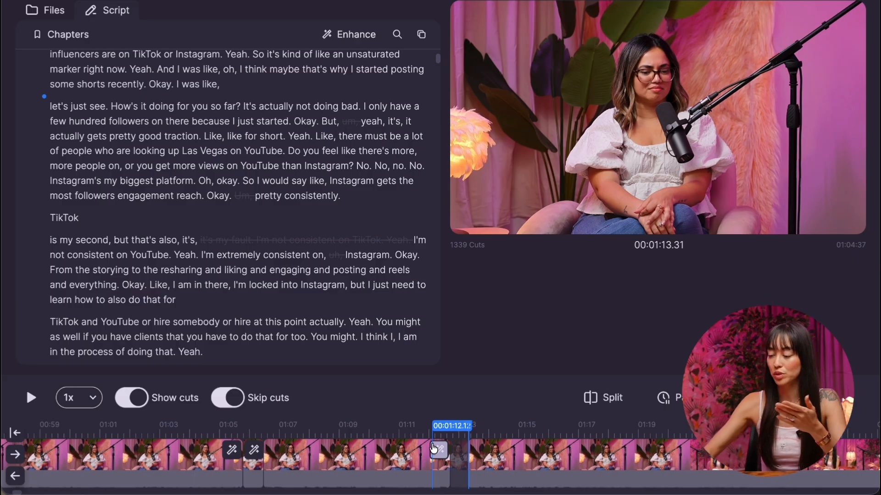
Play the video from "Okay." before "But," to listen to the transition across the "um" cut.
{"action": "left_click", "coordinate": [307, 122]}
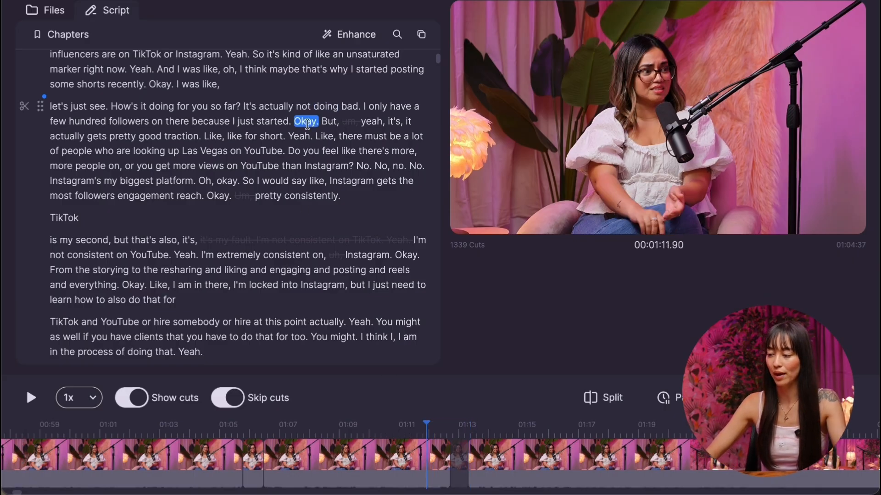
{"action": "key", "text": "space"}
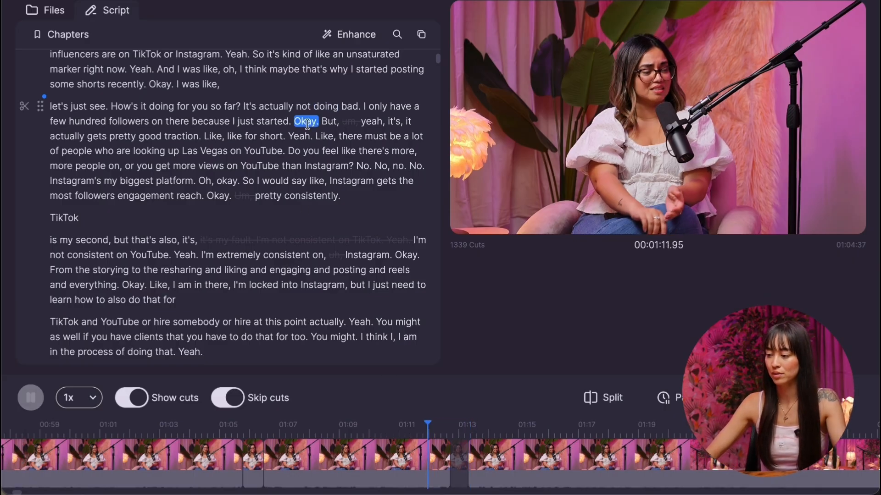
{"action": "key", "text": "space"}
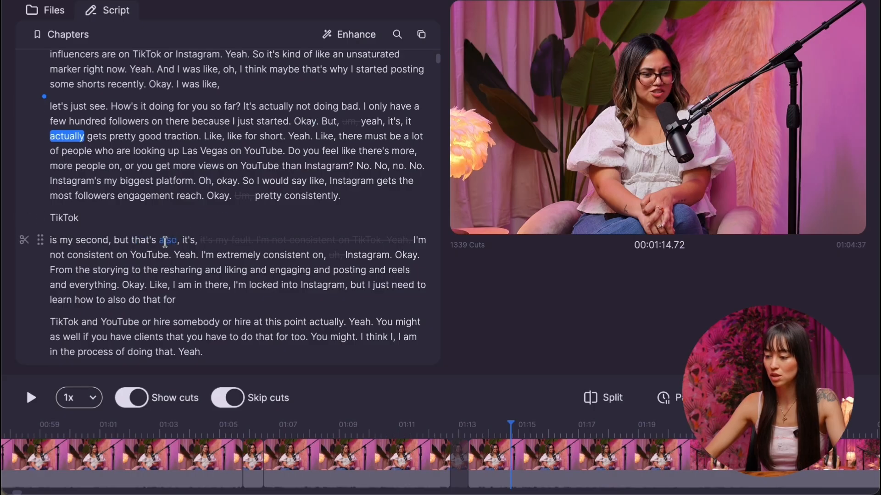
Uncut the struck-out passage "it's my fault. I'm not consistent on TikTok. Yeah." in the paragraph after "TikTok".
{"action": "scroll", "coordinate": [184, 166], "scroll_direction": "down", "scroll_amount": 3}
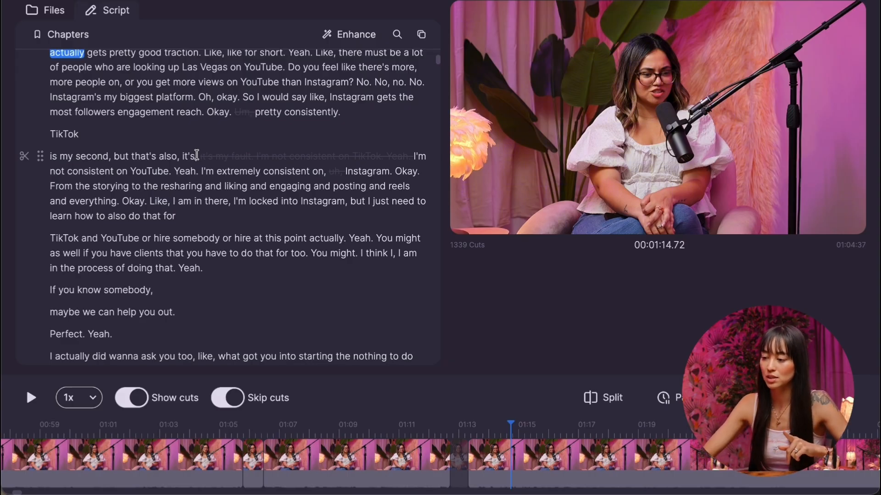
{"action": "left_click_drag", "start_coordinate": [199, 156], "coordinate": [411, 158]}
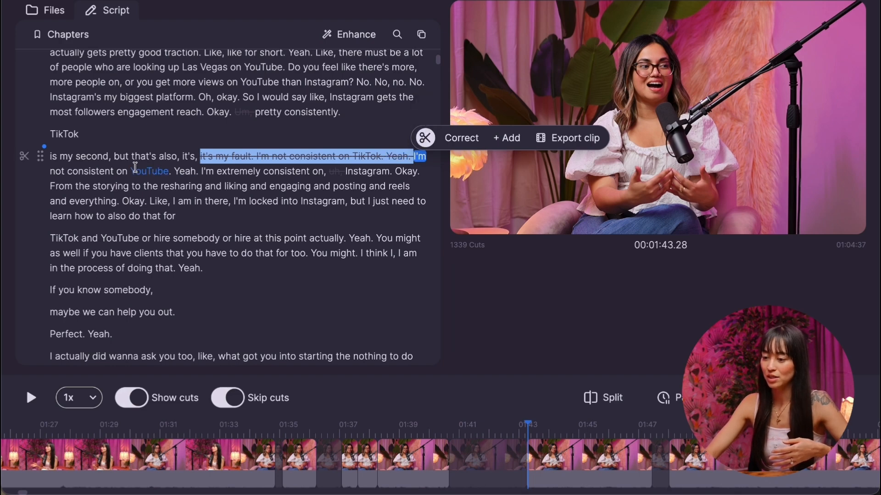
{"action": "left_click_drag", "start_coordinate": [50, 171], "coordinate": [170, 174]}
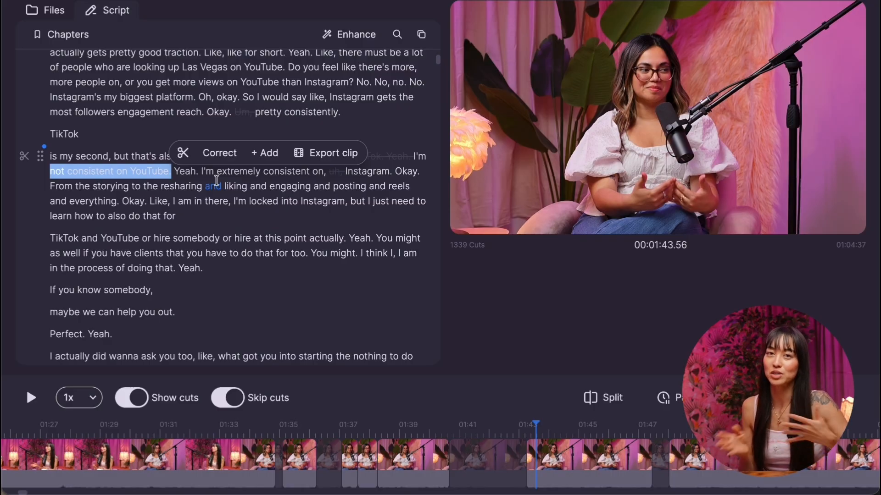
{"action": "key", "text": "Escape"}
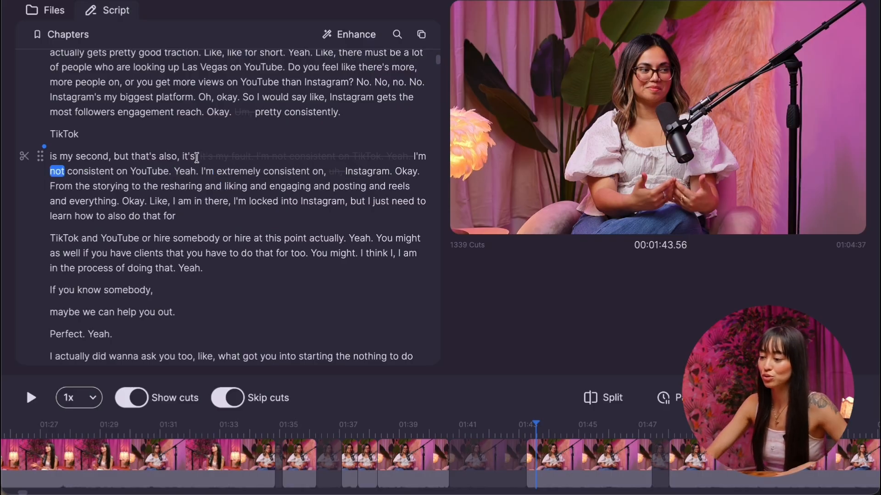
{"action": "left_click_drag", "start_coordinate": [197, 157], "coordinate": [426, 158]}
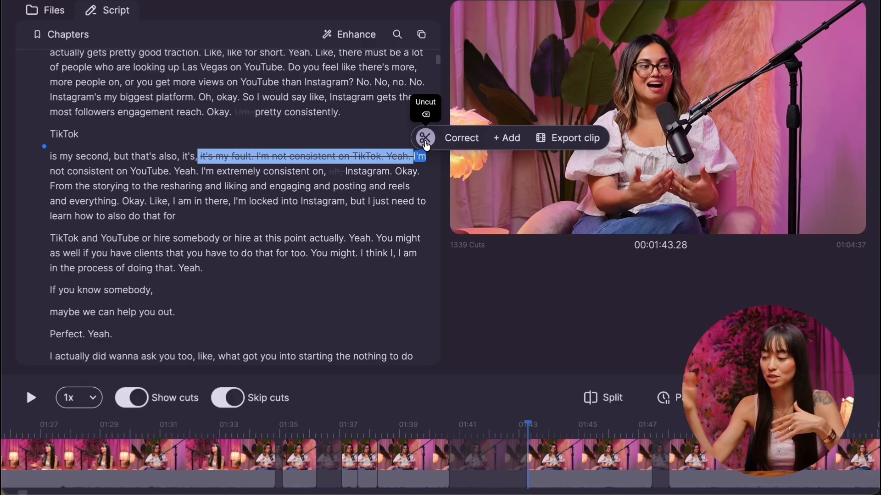
{"action": "left_click", "coordinate": [425, 139]}
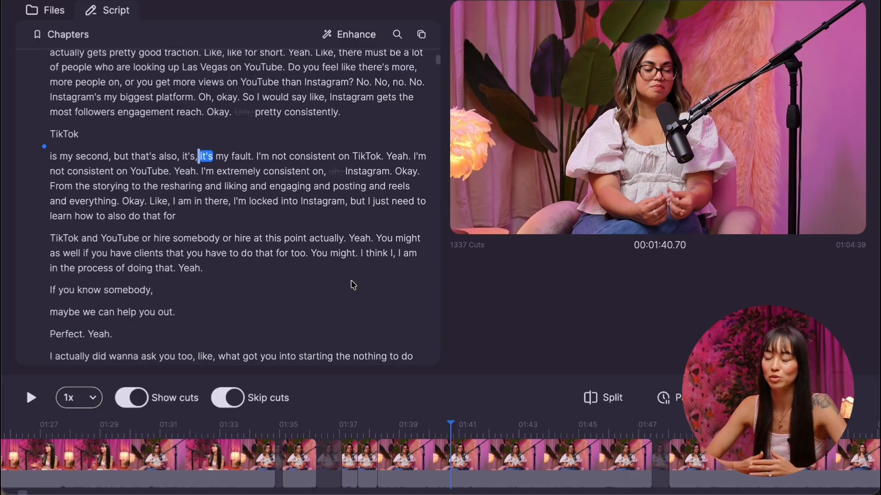
Cut the transcript's opening paragraph, from "I need to look into it" to "taking up so much time, but".
{"action": "scroll", "coordinate": [342, 261], "scroll_direction": "down", "scroll_amount": 10}
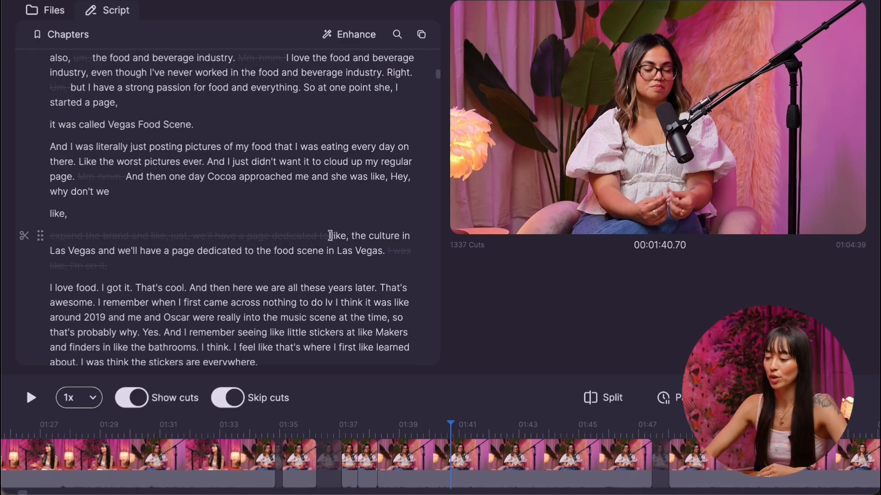
{"action": "scroll", "coordinate": [330, 220], "scroll_direction": "up", "scroll_amount": 10}
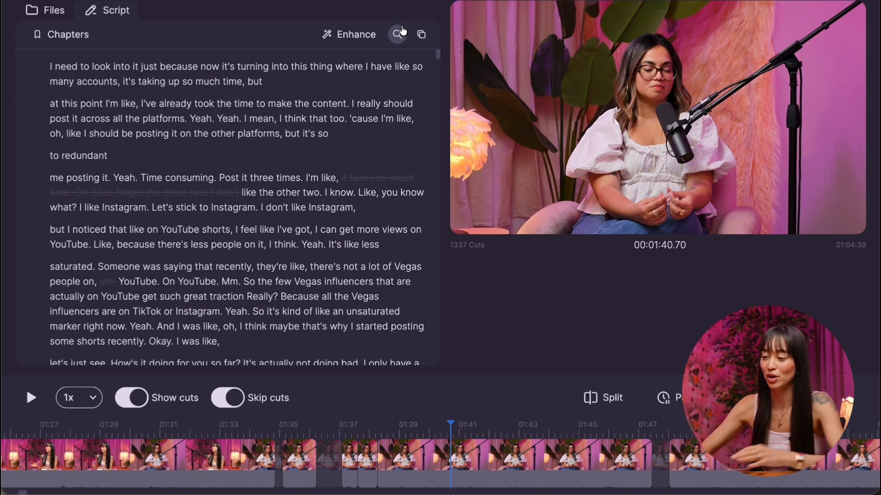
{"action": "left_click_drag", "start_coordinate": [268, 93], "coordinate": [48, 72]}
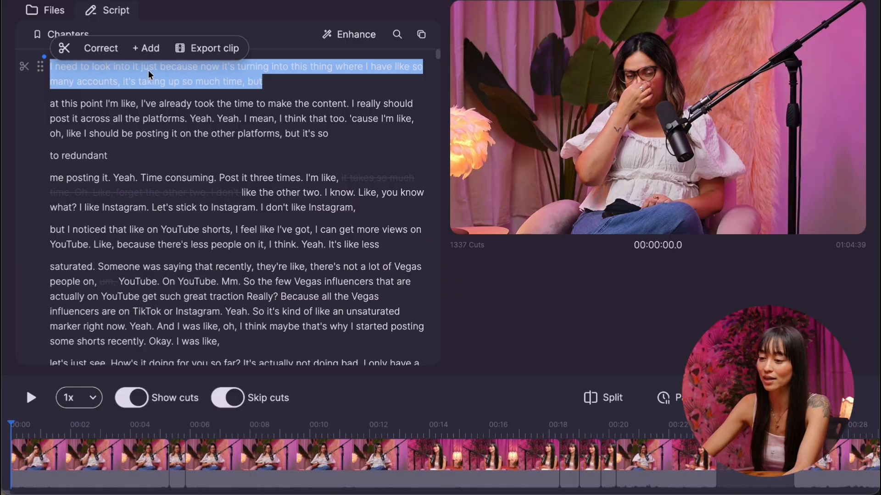
{"action": "left_click", "coordinate": [64, 47]}
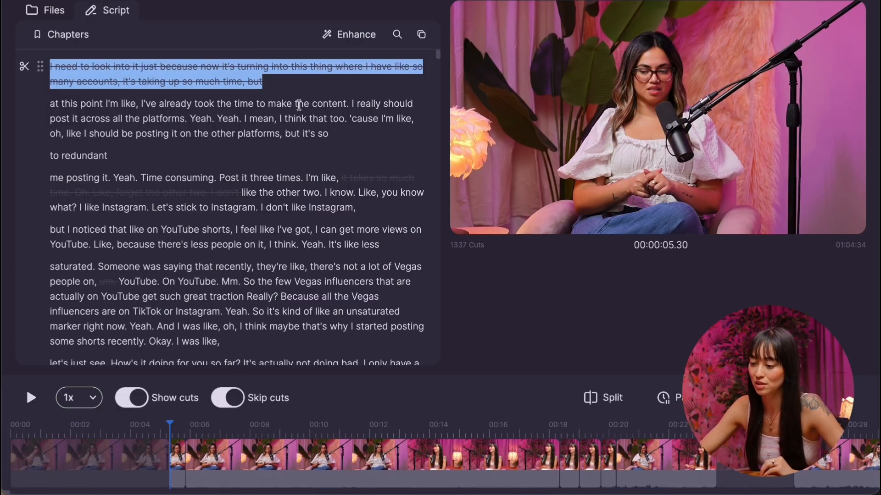
{"action": "scroll", "coordinate": [249, 217], "scroll_direction": "down", "scroll_amount": 2}
{"action": "scroll", "coordinate": [249, 216], "scroll_direction": "up", "scroll_amount": 1}
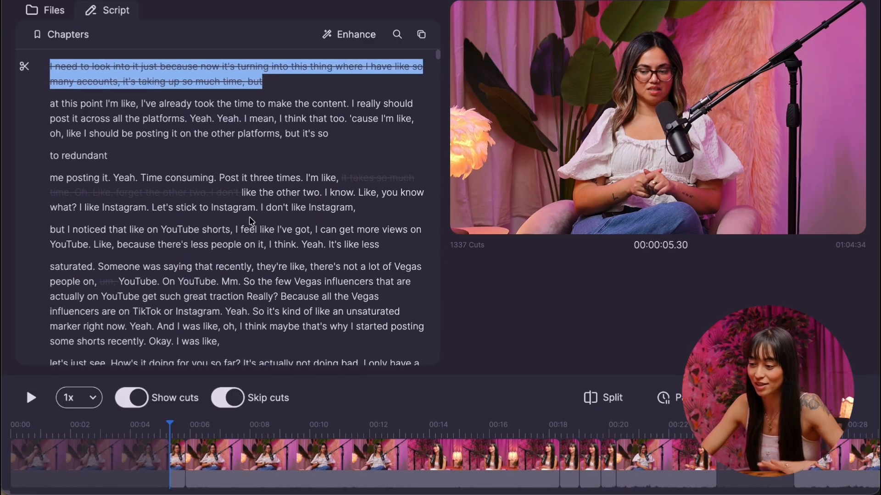
{"action": "scroll", "coordinate": [207, 224], "scroll_direction": "down", "scroll_amount": 5}
{"action": "scroll", "coordinate": [209, 223], "scroll_direction": "up", "scroll_amount": 5}
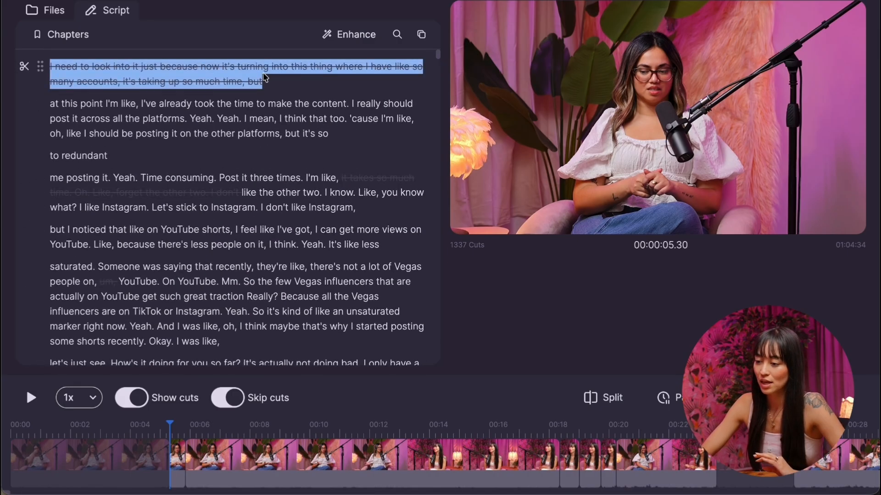
Uncut the transcript's opening paragraph, from "I need to look into it" to "taking up so much time, but".
{"action": "left_click_drag", "start_coordinate": [263, 78], "coordinate": [33, 73]}
{"action": "left_click", "coordinate": [33, 72]}
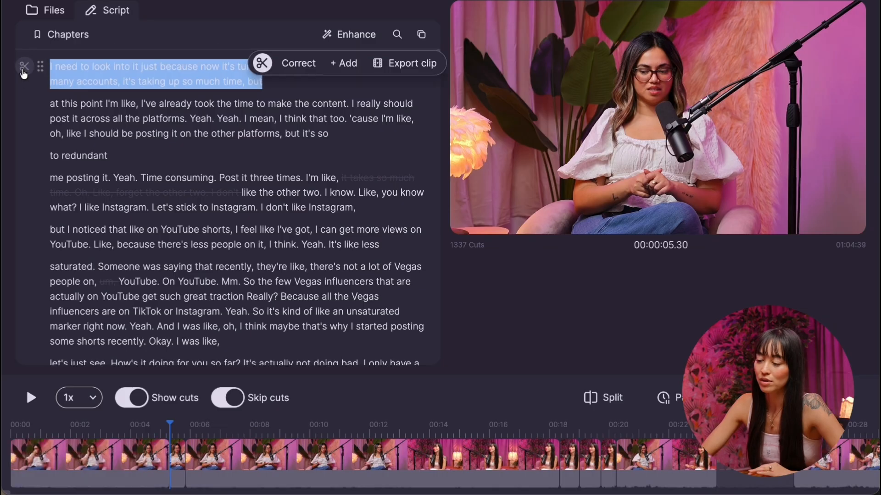
Search the transcript for "break", and close the search.
{"action": "left_click", "coordinate": [397, 35]}
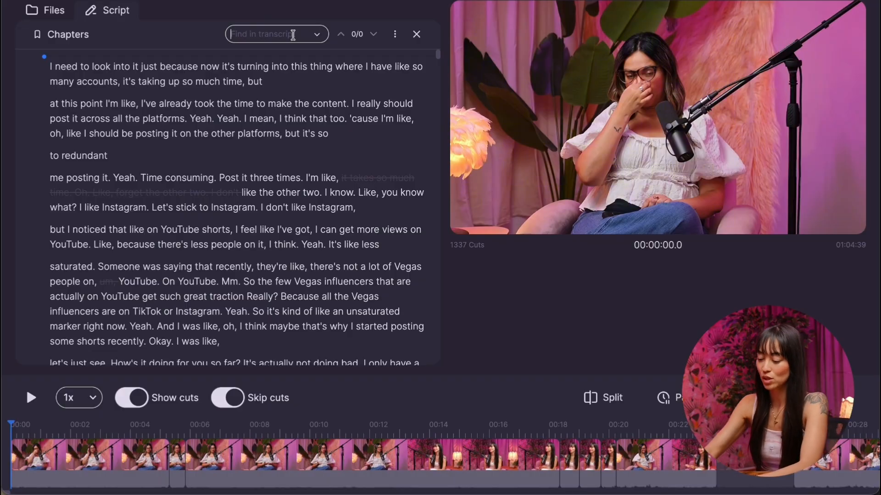
{"action": "left_click", "coordinate": [416, 34]}
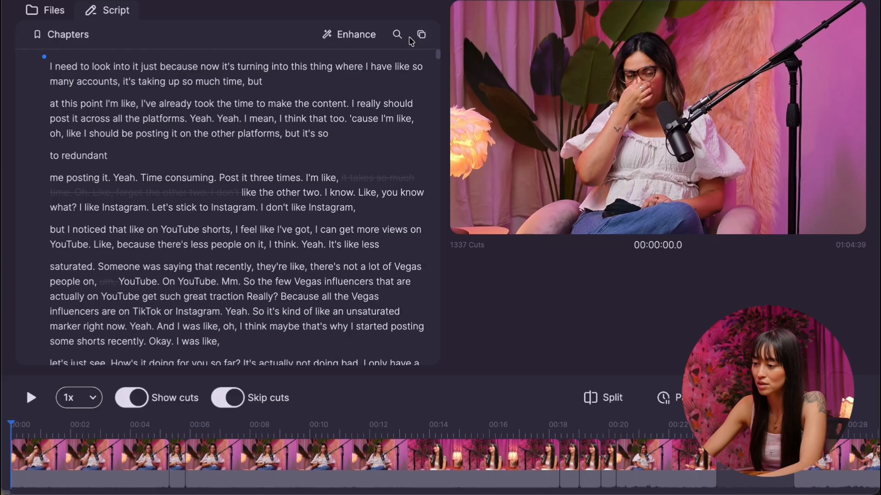
{"action": "left_click", "coordinate": [397, 35]}
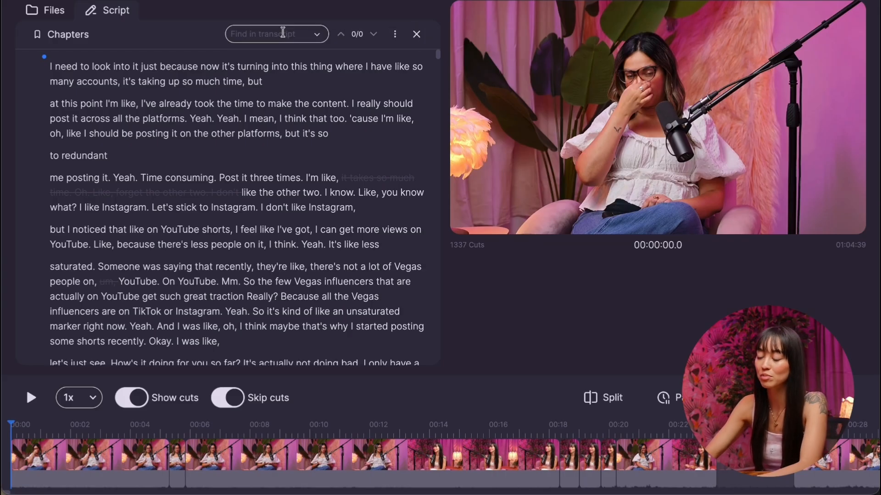
{"action": "type", "text": "break"}
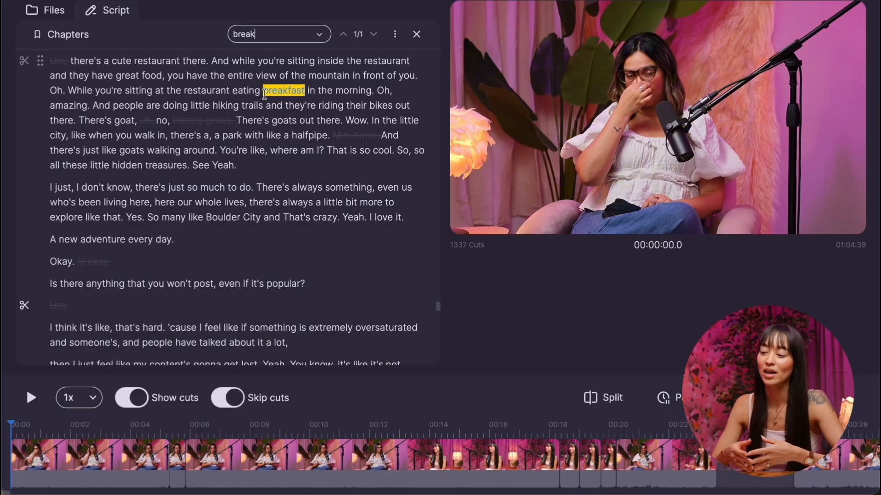
{"action": "key", "text": "Escape"}
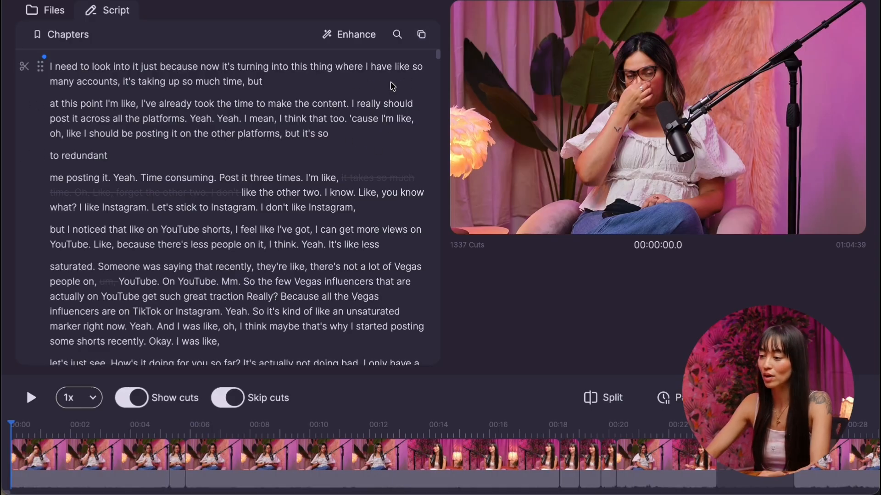
Copy the whole transcript, switch to ChatGPT in Safari, and paste it into a new chat.
{"action": "left_click", "coordinate": [422, 36]}
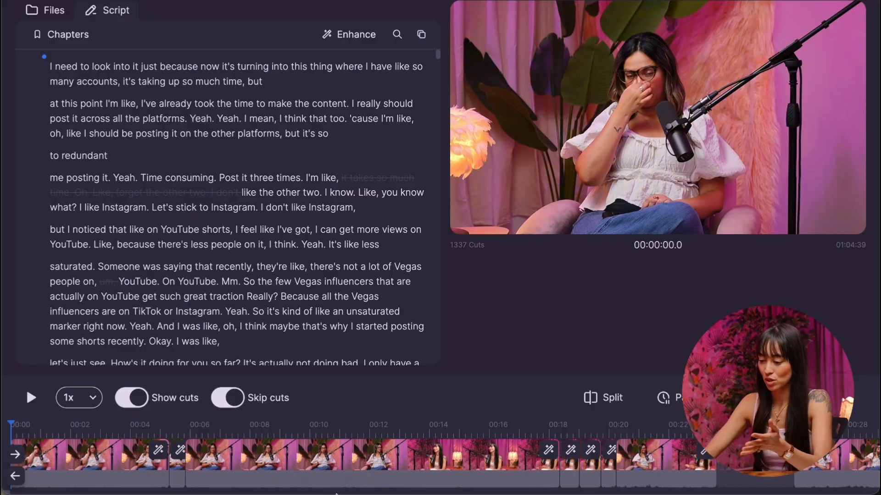
{"action": "left_click", "coordinate": [239, 477]}
{"action": "key", "text": "super+l"}
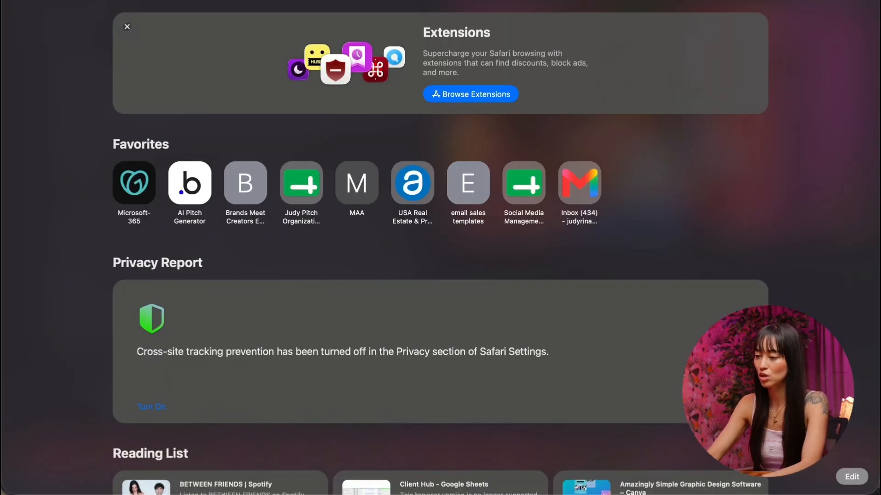
{"action": "type", "text": "chat"}
{"action": "key", "text": "Return"}
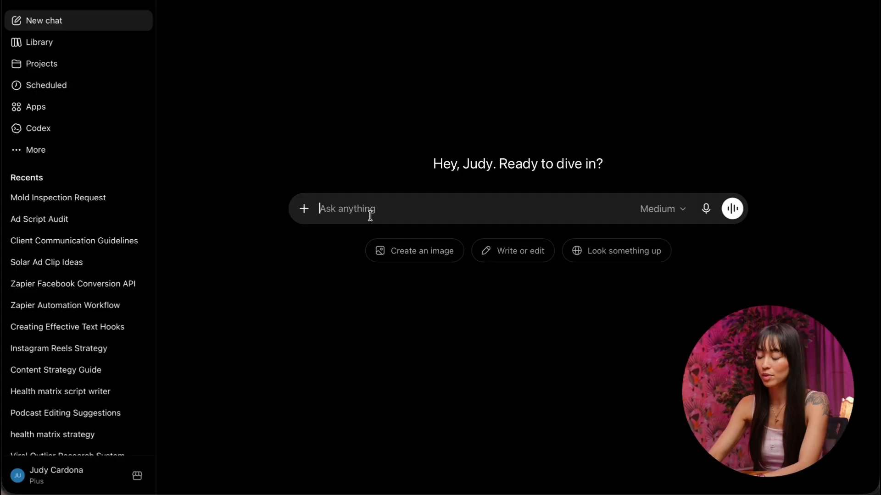
{"action": "key", "text": "super+v"}
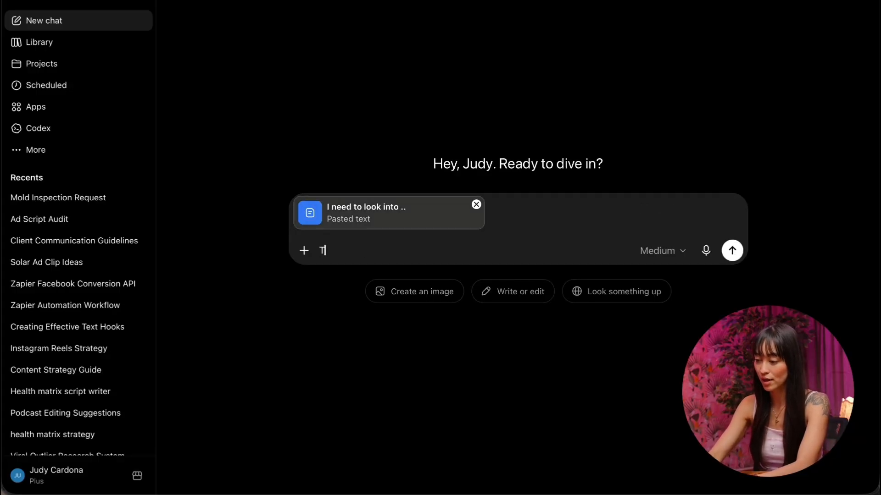
Begin the prompt with "This is a podcast interview I did with a girl who runs a Vegas blog.".
{"action": "type", "text": "This is a pd"}
{"action": "key", "text": "BackSpace"}
{"action": "type", "text": "odcast"}
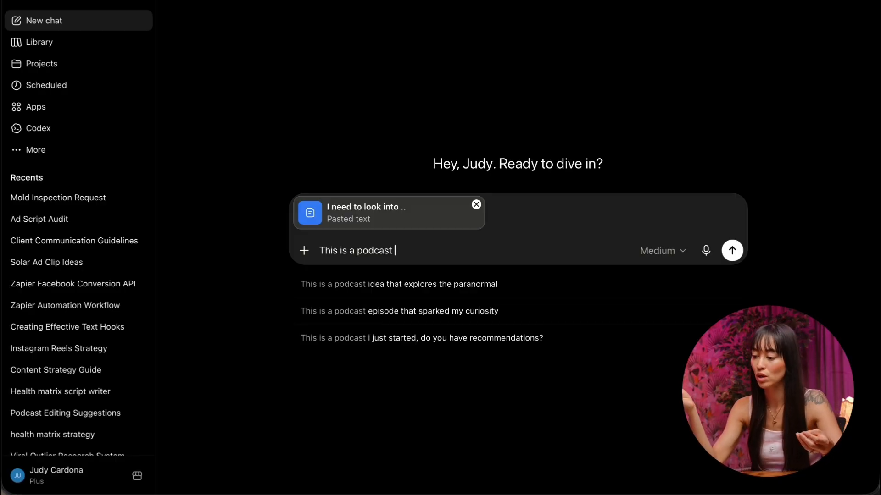
{"action": "type", "text": "interview"}
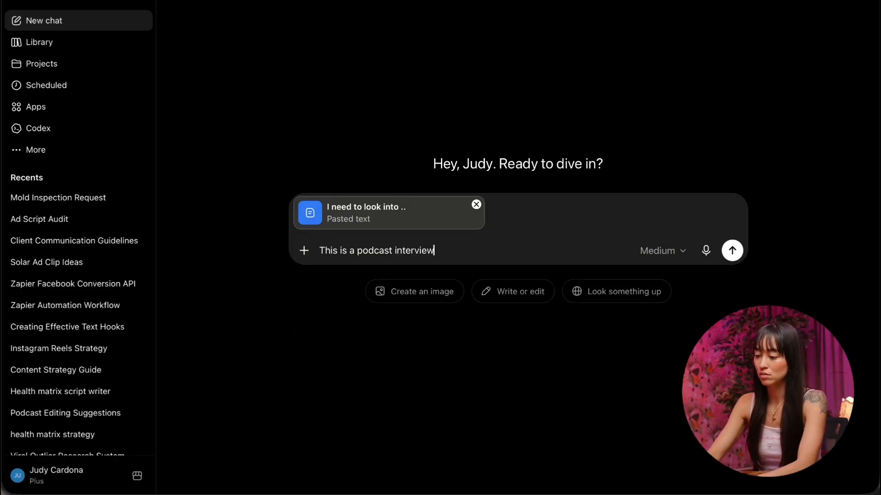
{"action": "type", "text": " I did with a girl who"}
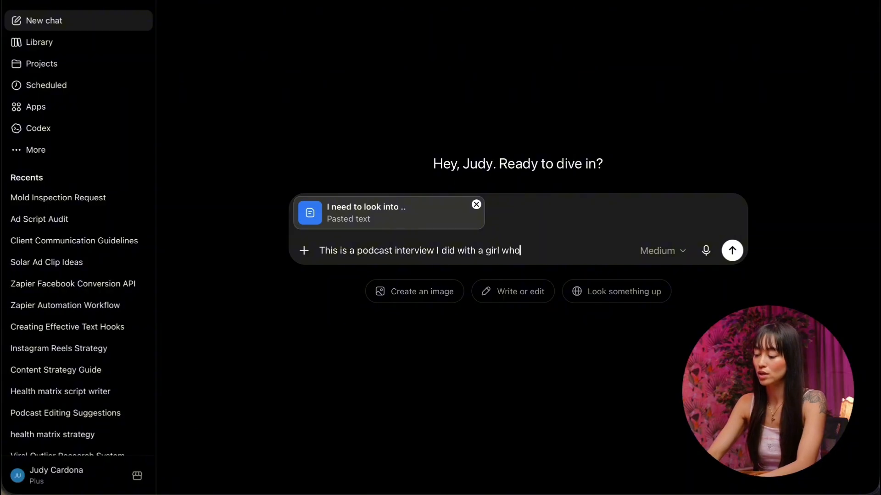
{"action": "type", "text": " runs a vegas blog. "}
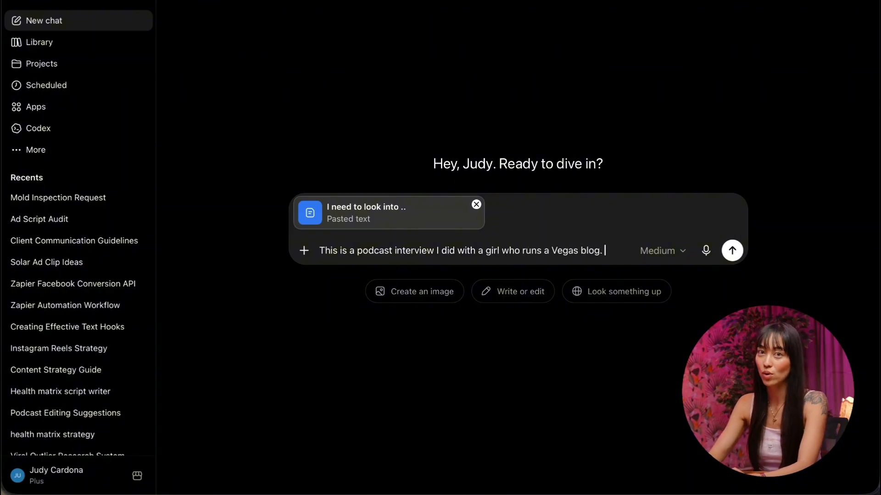
Add "the goal is to shorten this podcast down so that it keeps the viewers attention as much as possible." to the prompt.
{"action": "type", "text": "the goal is to shorten this"}
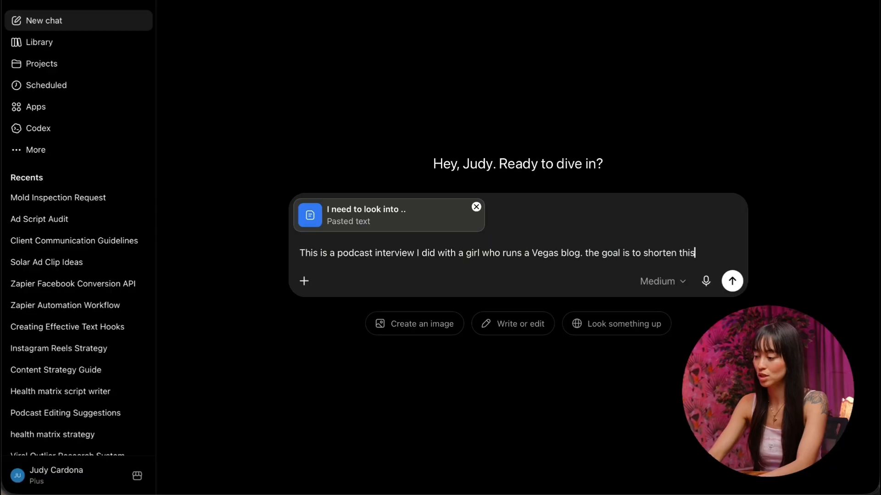
{"action": "type", "text": " podcast down so th"}
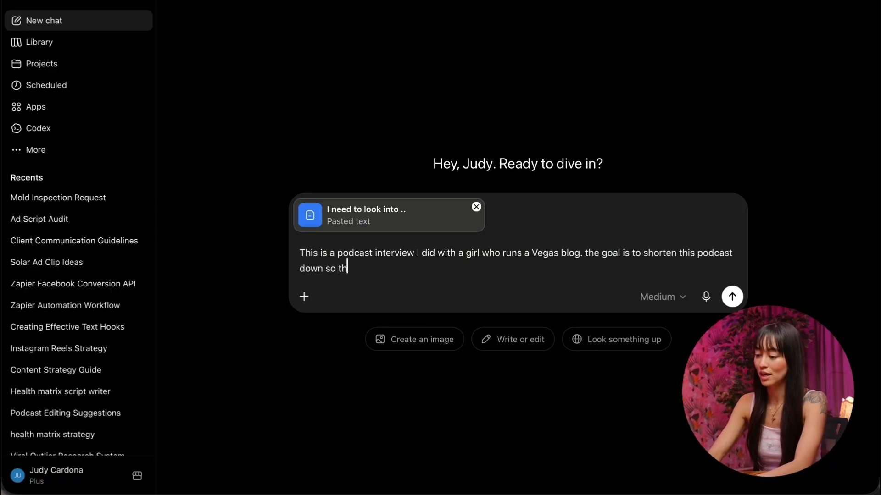
{"action": "type", "text": "at it keeps the vie"}
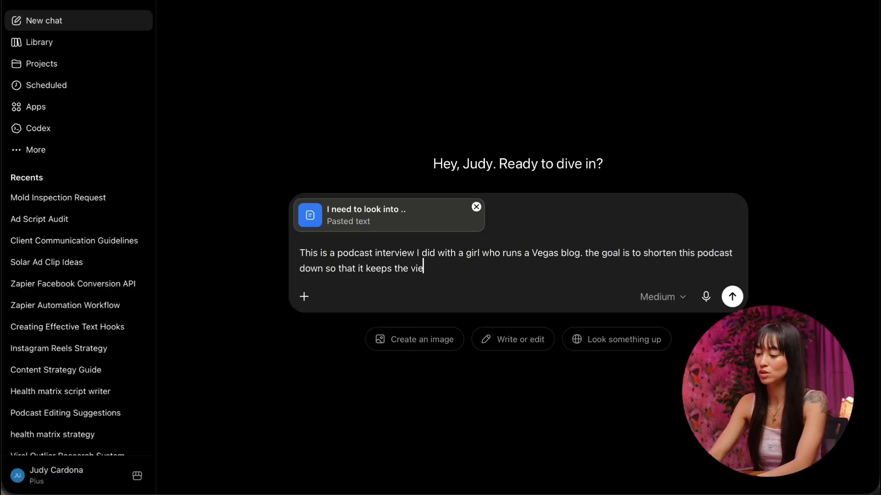
{"action": "type", "text": "wers attention as much as possible. "}
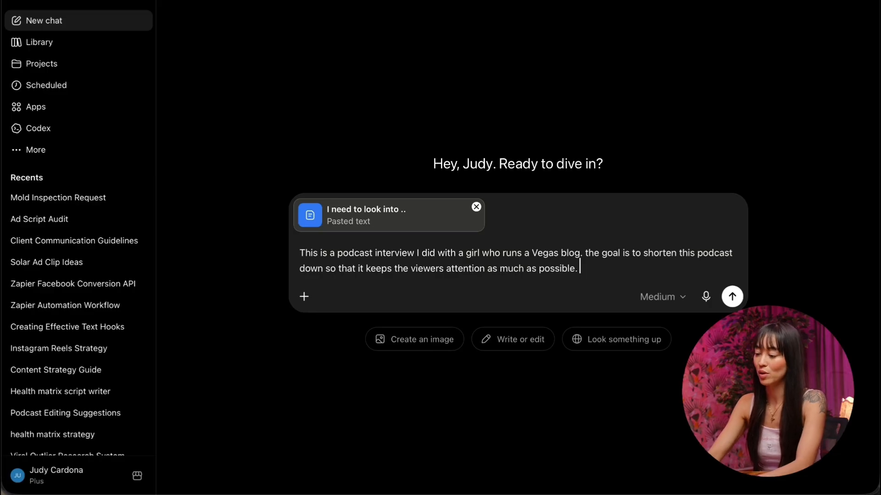
Extend the prompt with "and I want it to be relevant to her audience".
{"action": "type", "text": "and I want it to be re"}
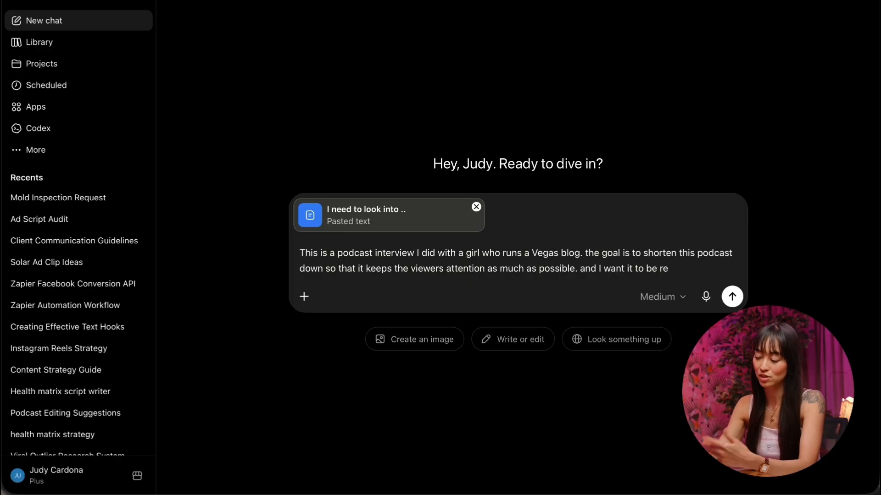
{"action": "type", "text": "levant"}
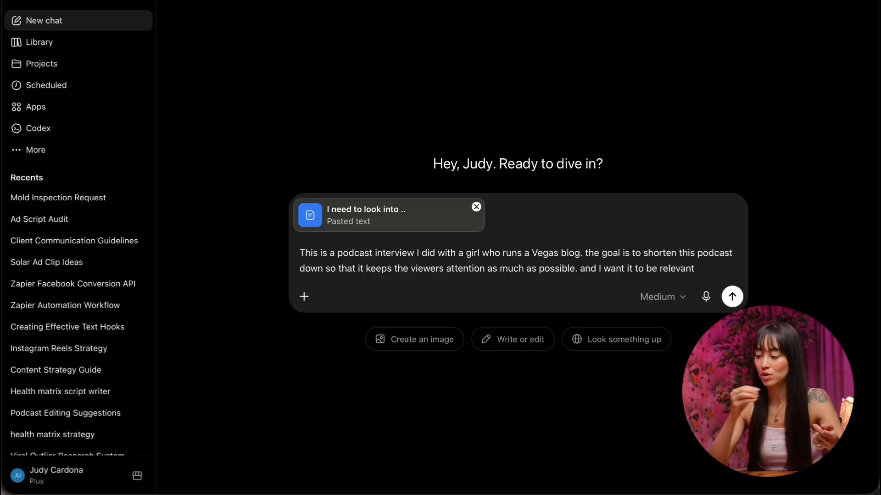
{"action": "type", "text": "to her audience"}
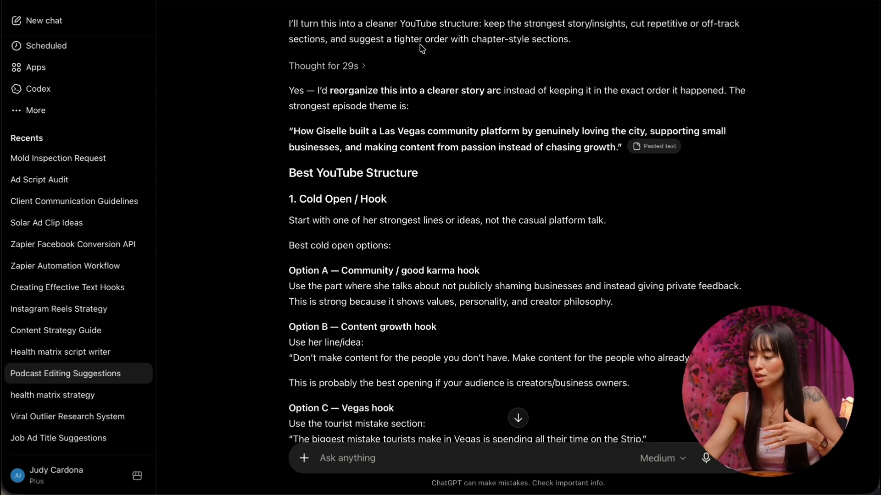
Review the cold open hook options A, B and C in the Podcast Editing Suggestions response.
{"action": "scroll", "coordinate": [550, 158], "scroll_direction": "down", "scroll_amount": 2}
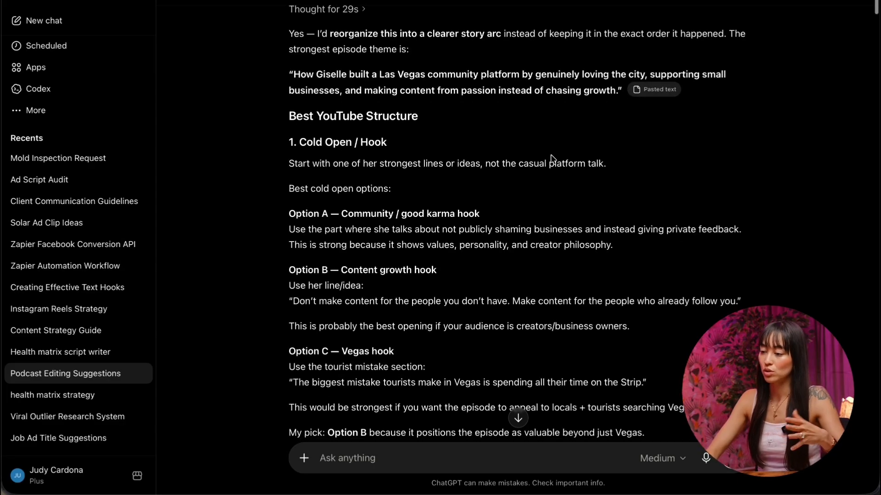
{"action": "scroll", "coordinate": [552, 159], "scroll_direction": "up", "scroll_amount": 1}
{"action": "scroll", "coordinate": [553, 159], "scroll_direction": "down", "scroll_amount": 3}
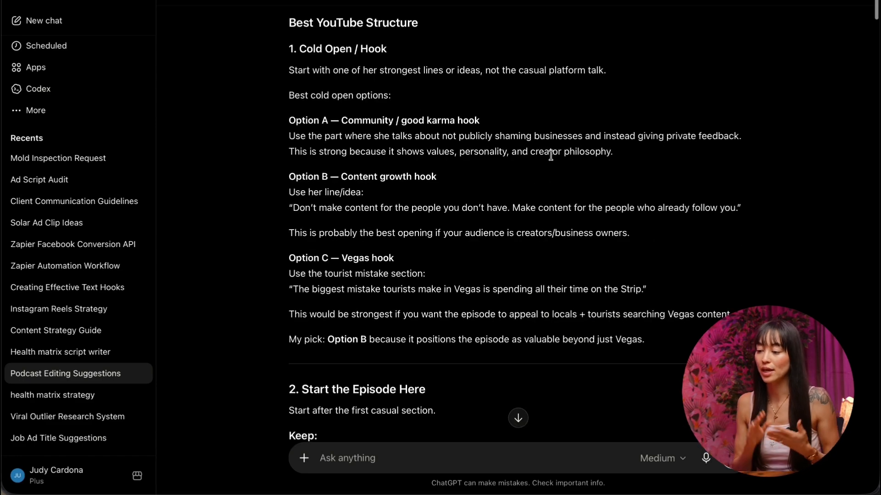
{"action": "scroll", "coordinate": [551, 156], "scroll_direction": "down", "scroll_amount": 1}
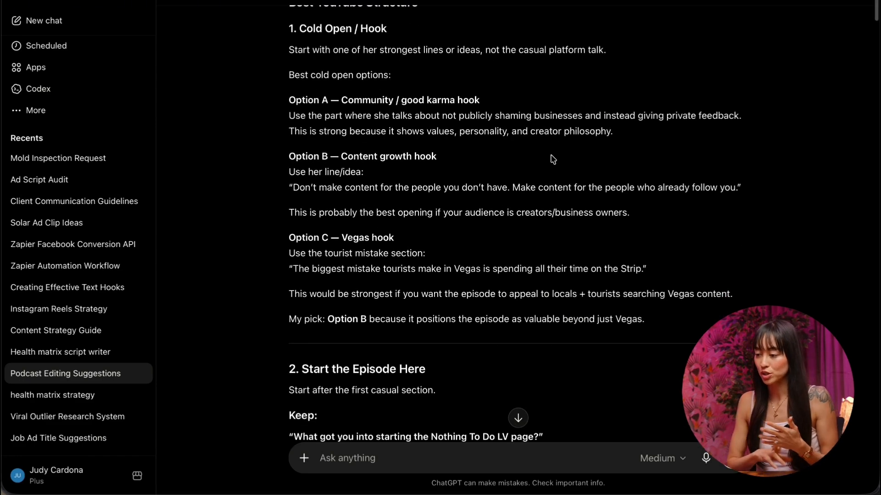
{"action": "left_click_drag", "start_coordinate": [342, 97], "coordinate": [507, 96]}
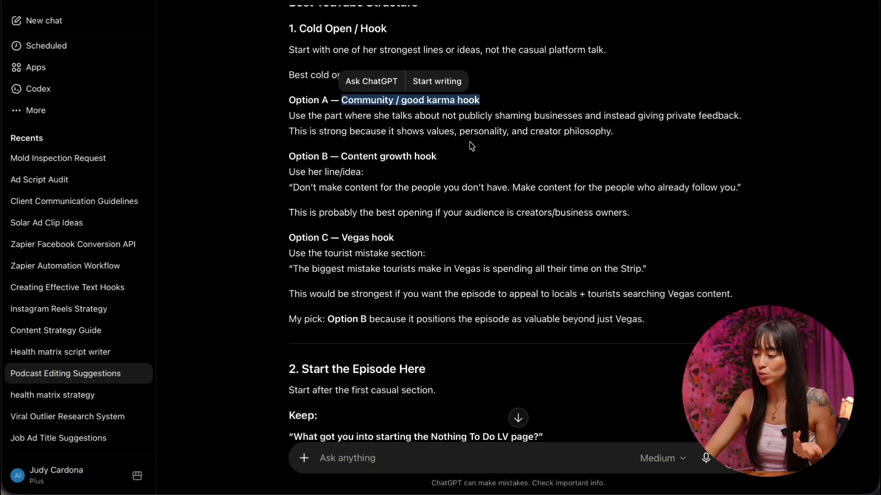
{"action": "left_click_drag", "start_coordinate": [439, 157], "coordinate": [326, 155]}
{"action": "left_click", "coordinate": [522, 218]}
{"action": "scroll", "coordinate": [523, 220], "scroll_direction": "down", "scroll_amount": 1}
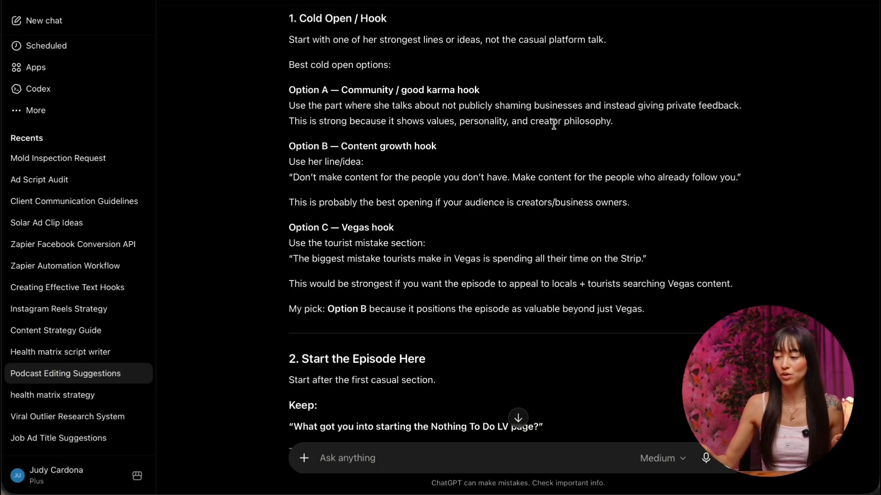
Read the "Start the Episode Here" section, highlighting the advice on what to cut before the episode's beginning.
{"action": "scroll", "coordinate": [554, 123], "scroll_direction": "down", "scroll_amount": 5}
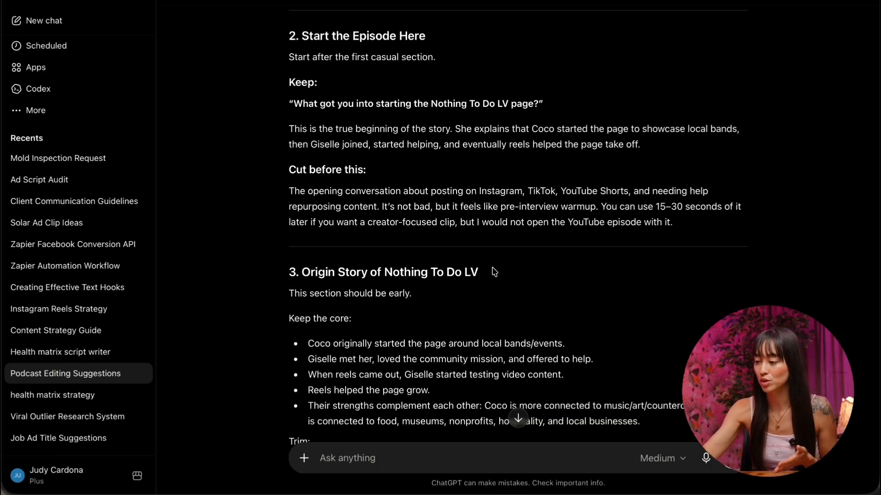
{"action": "scroll", "coordinate": [494, 272], "scroll_direction": "down", "scroll_amount": 1}
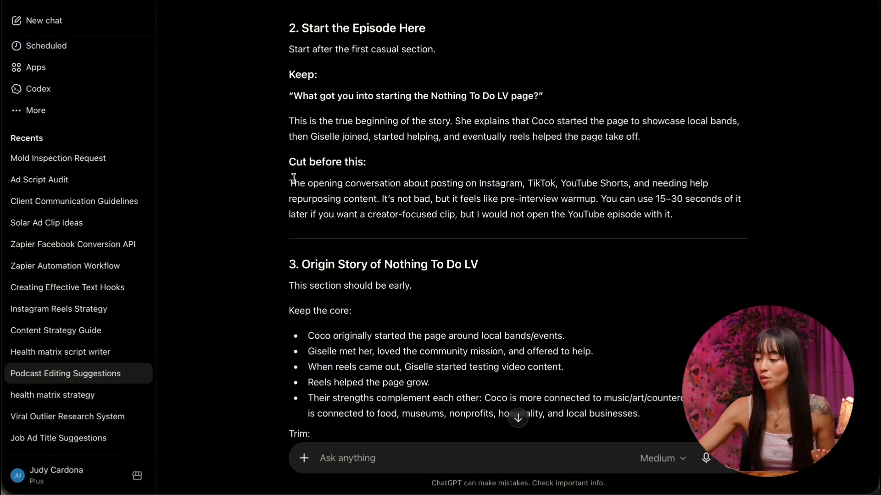
{"action": "left_click_drag", "start_coordinate": [294, 183], "coordinate": [719, 221]}
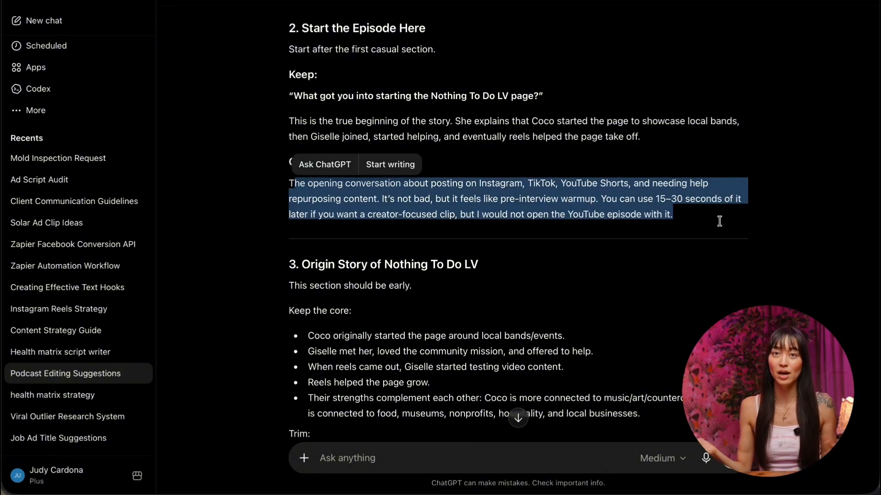
{"action": "scroll", "coordinate": [721, 219], "scroll_direction": "down", "scroll_amount": 2}
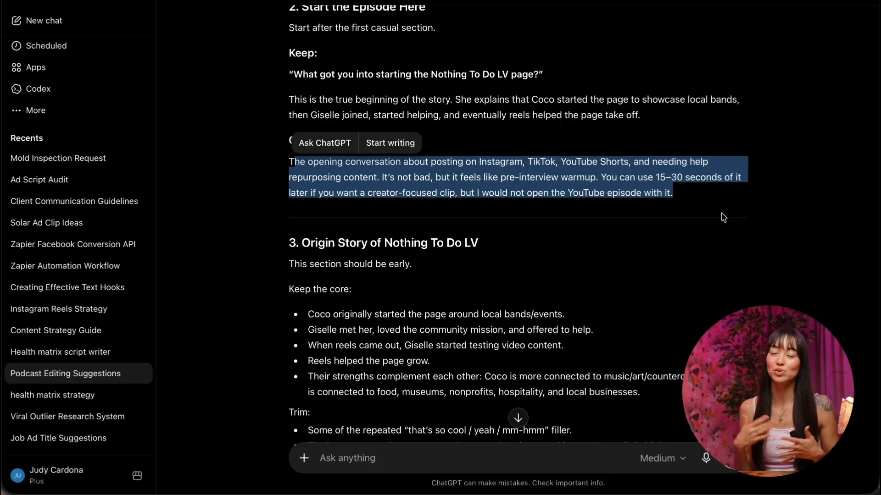
{"action": "scroll", "coordinate": [582, 269], "scroll_direction": "down", "scroll_amount": 4}
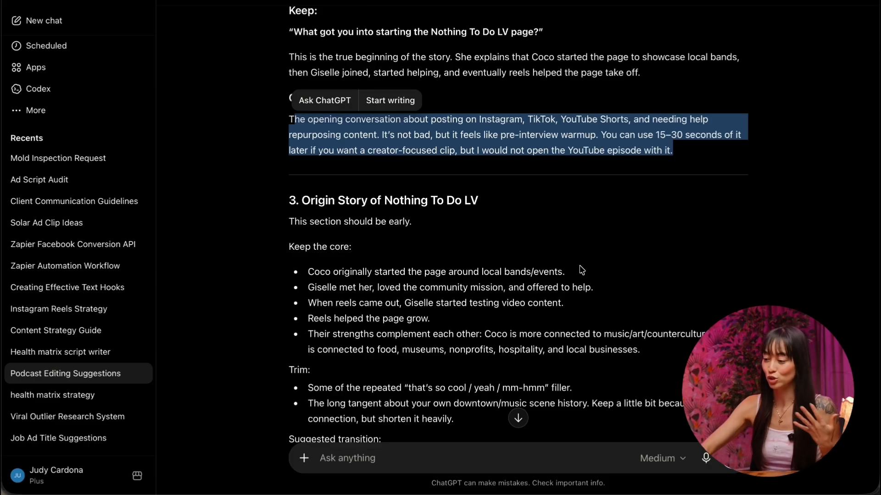
Examine the "Origin Story of Nothing To Do LV" section, highlighting its points to keep, points to trim and suggested transition.
{"action": "scroll", "coordinate": [582, 269], "scroll_direction": "down", "scroll_amount": 13}
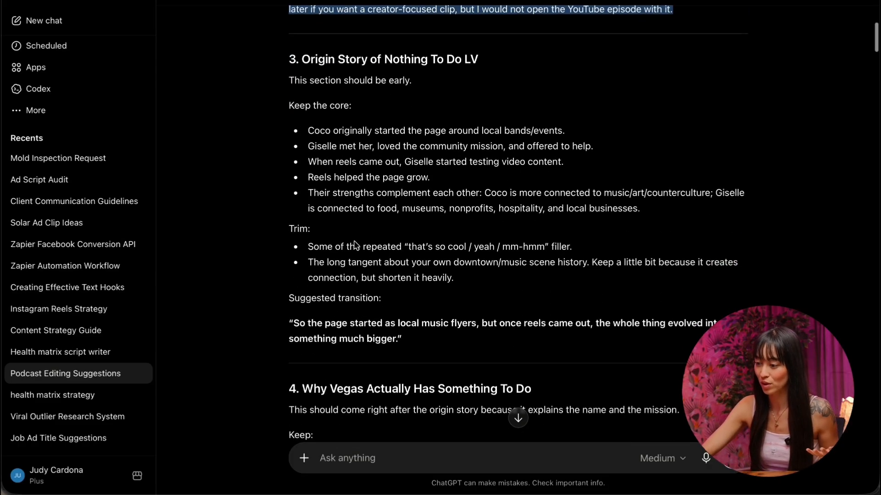
{"action": "scroll", "coordinate": [325, 64], "scroll_direction": "down", "scroll_amount": 3}
{"action": "left_click_drag", "start_coordinate": [290, 24], "coordinate": [521, 34]}
{"action": "scroll", "coordinate": [314, 70], "scroll_direction": "down", "scroll_amount": 3}
{"action": "left_click_drag", "start_coordinate": [310, 69], "coordinate": [665, 143]}
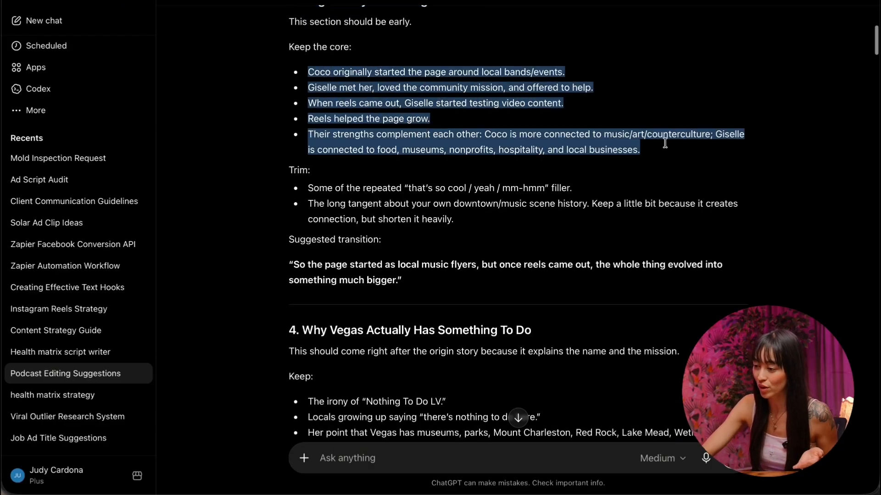
{"action": "left_click_drag", "start_coordinate": [290, 172], "coordinate": [454, 219]}
{"action": "scroll", "coordinate": [459, 260], "scroll_direction": "down", "scroll_amount": 3}
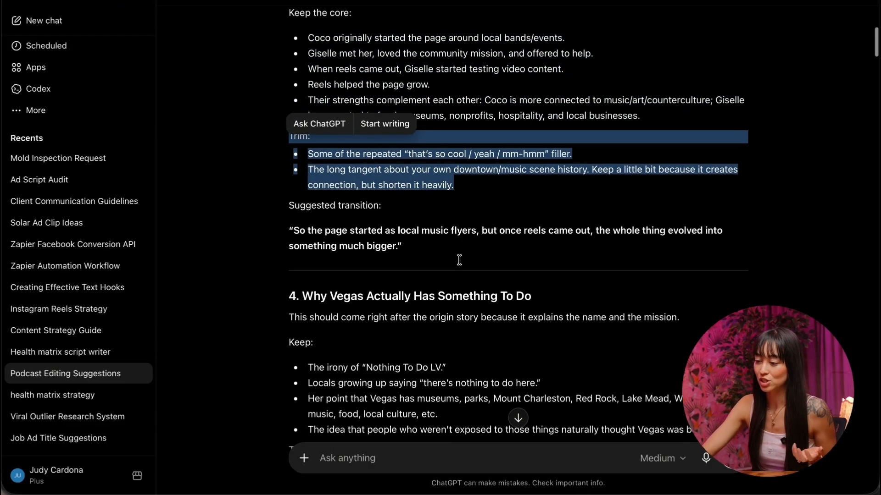
{"action": "scroll", "coordinate": [459, 260], "scroll_direction": "down", "scroll_amount": 2}
{"action": "left_click_drag", "start_coordinate": [289, 205], "coordinate": [417, 232]}
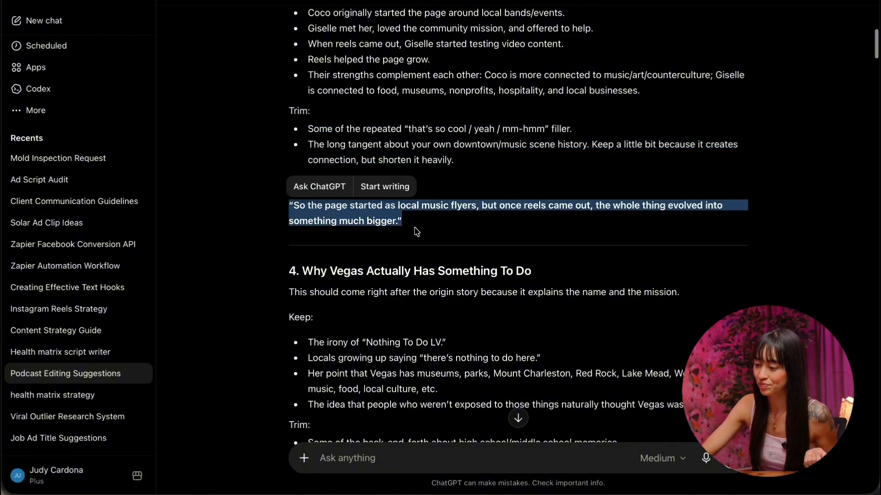
Examine the "Why Vegas Actually Has Something To Do" section, highlighting its trim advice, and skim the following sections up to section 8.
{"action": "scroll", "coordinate": [416, 232], "scroll_direction": "down", "scroll_amount": 5}
{"action": "left_click_drag", "start_coordinate": [288, 245], "coordinate": [425, 316]}
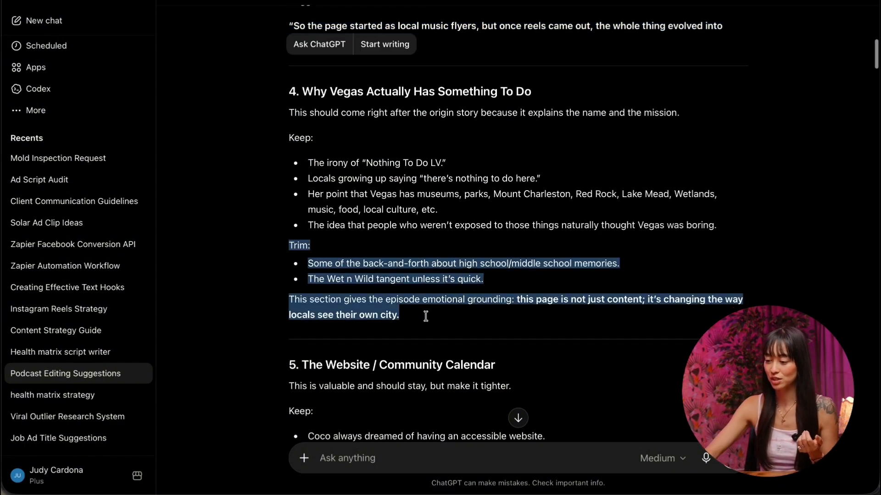
{"action": "scroll", "coordinate": [460, 316], "scroll_direction": "down", "scroll_amount": 15}
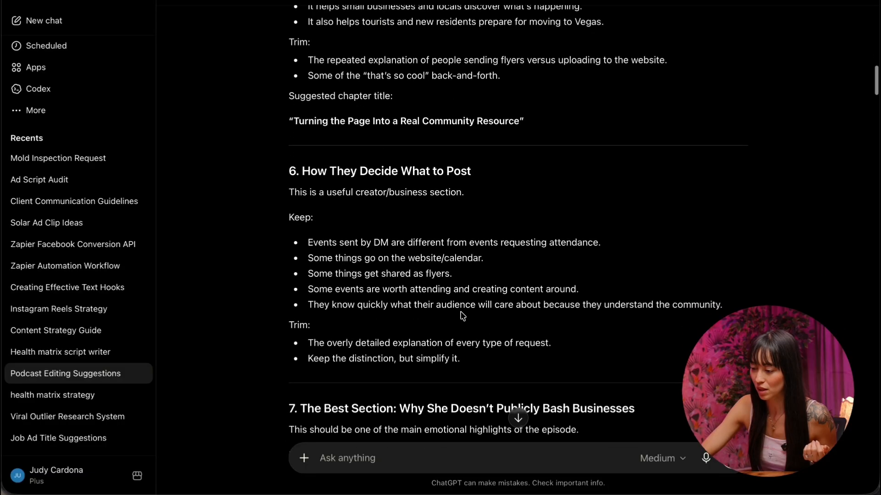
{"action": "scroll", "coordinate": [462, 317], "scroll_direction": "down", "scroll_amount": 17}
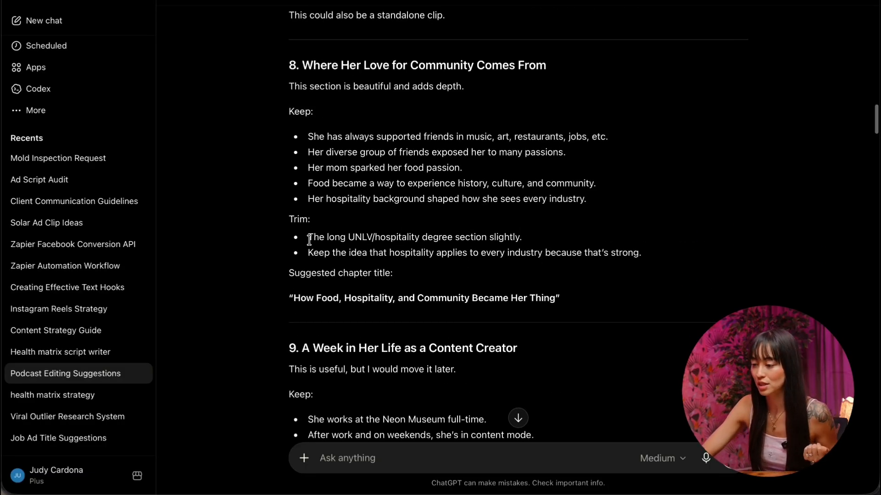
Examine the "Where Her Love for Community Comes From" section, highlighting its points to keep and hospitality advice, and glance over section 9.
{"action": "left_click_drag", "start_coordinate": [306, 137], "coordinate": [640, 195]}
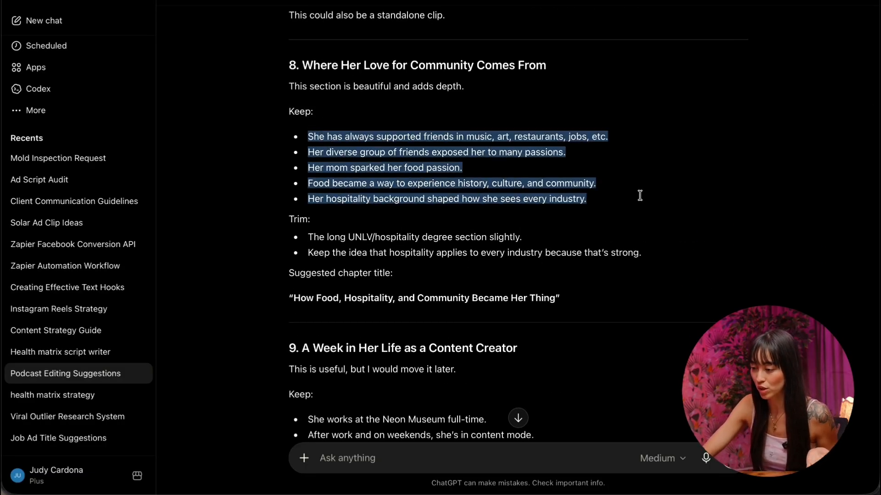
{"action": "left_click", "coordinate": [307, 239]}
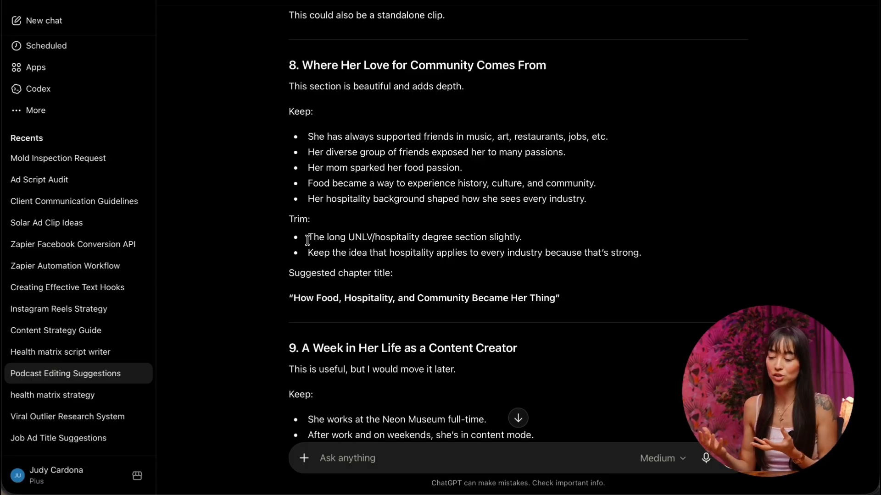
{"action": "scroll", "coordinate": [307, 239], "scroll_direction": "down", "scroll_amount": 3}
{"action": "left_click_drag", "start_coordinate": [306, 178], "coordinate": [721, 196]}
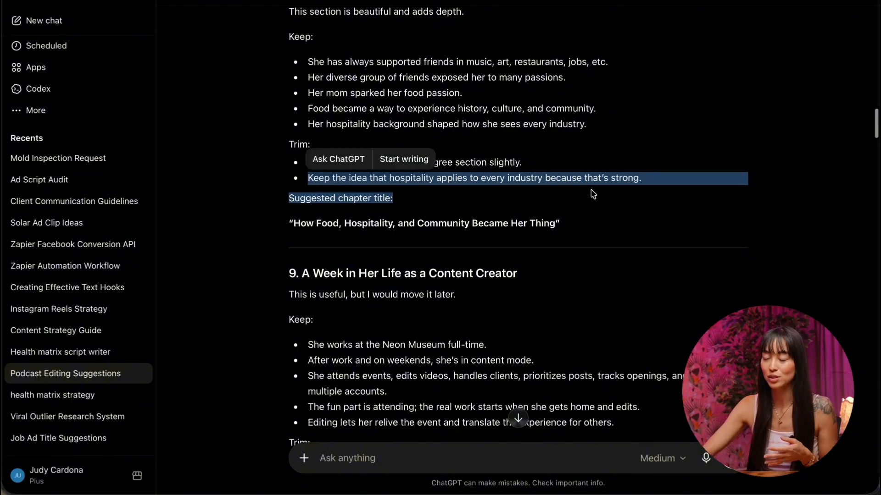
{"action": "scroll", "coordinate": [593, 194], "scroll_direction": "down", "scroll_amount": 5}
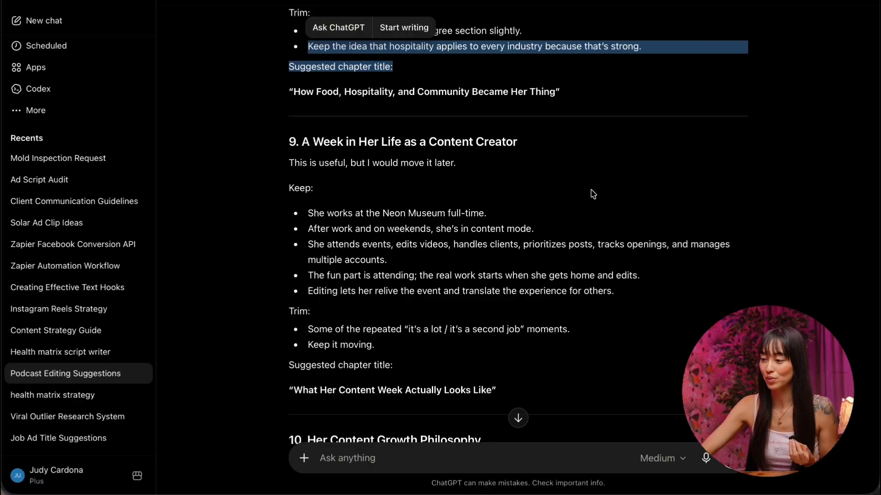
{"action": "scroll", "coordinate": [592, 194], "scroll_direction": "up", "scroll_amount": 2}
{"action": "left_click", "coordinate": [468, 90]}
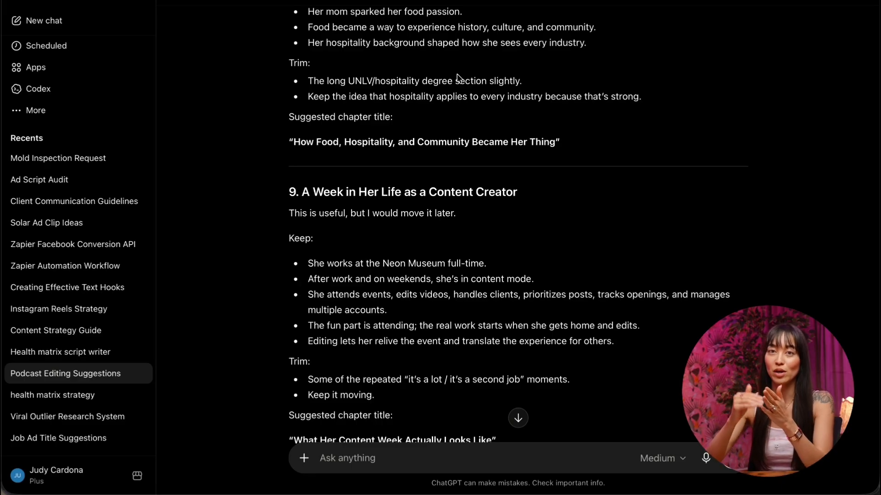
Read the "Her Content Growth Philosophy" section, highlighting the advice to cut the astrology/Aquarius/Libra tangent.
{"action": "scroll", "coordinate": [457, 77], "scroll_direction": "down", "scroll_amount": 9}
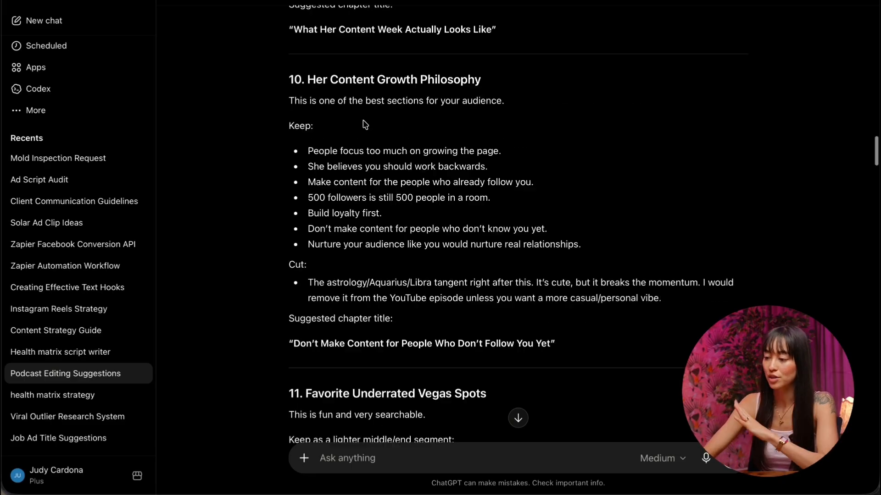
{"action": "left_click_drag", "start_coordinate": [289, 265], "coordinate": [719, 295]}
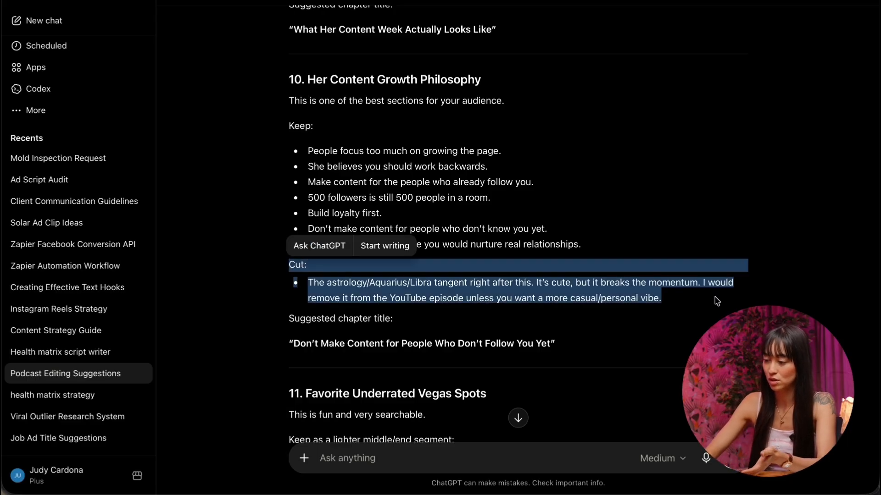
{"action": "left_click", "coordinate": [716, 301]}
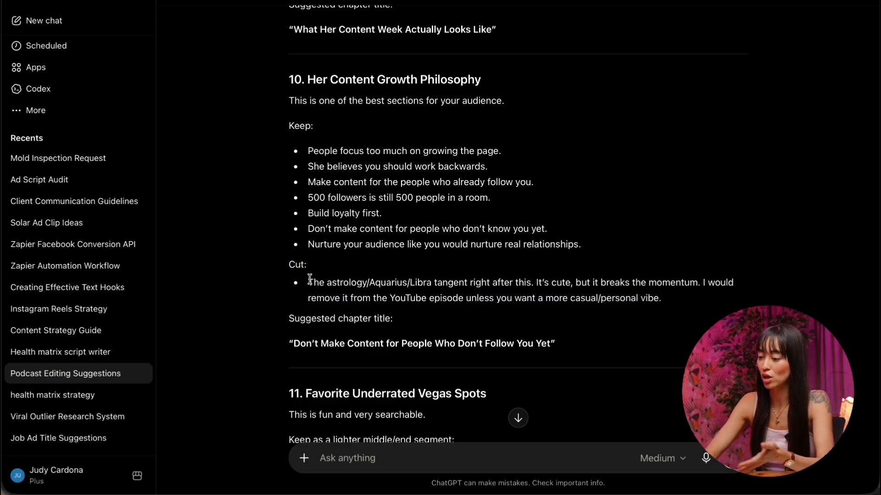
{"action": "left_click_drag", "start_coordinate": [308, 282], "coordinate": [669, 296]}
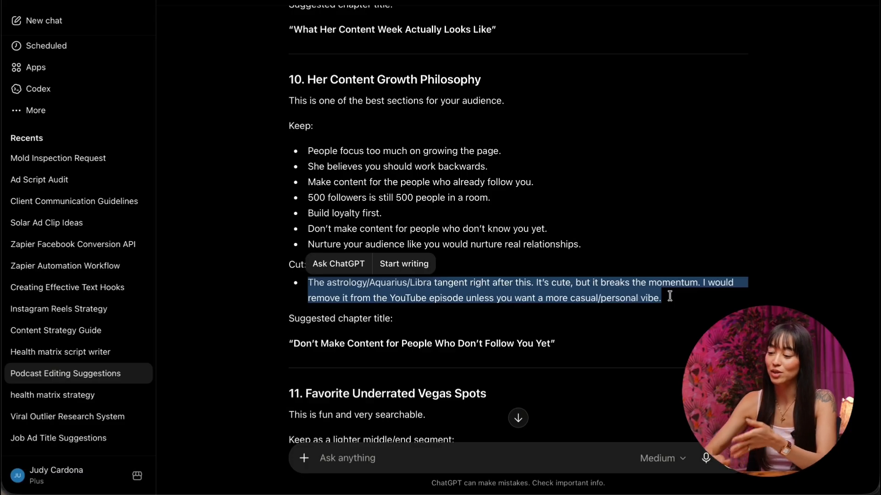
{"action": "left_click", "coordinate": [669, 296]}
Switch to the video editor and cut the downtown tangent in the transcript from "we did a lot of" through "they would grow up saying, there's nothing,".
{"action": "scroll", "coordinate": [671, 297], "scroll_direction": "down", "scroll_amount": 6}
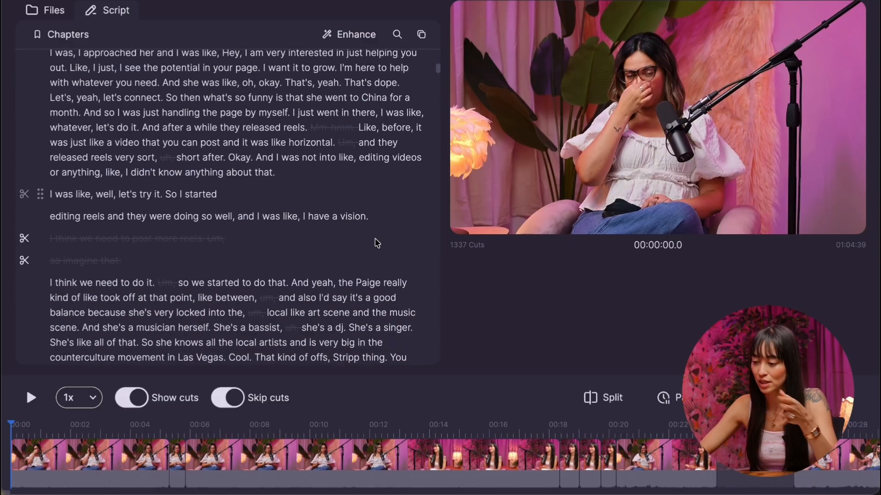
{"action": "scroll", "coordinate": [377, 243], "scroll_direction": "down", "scroll_amount": 15}
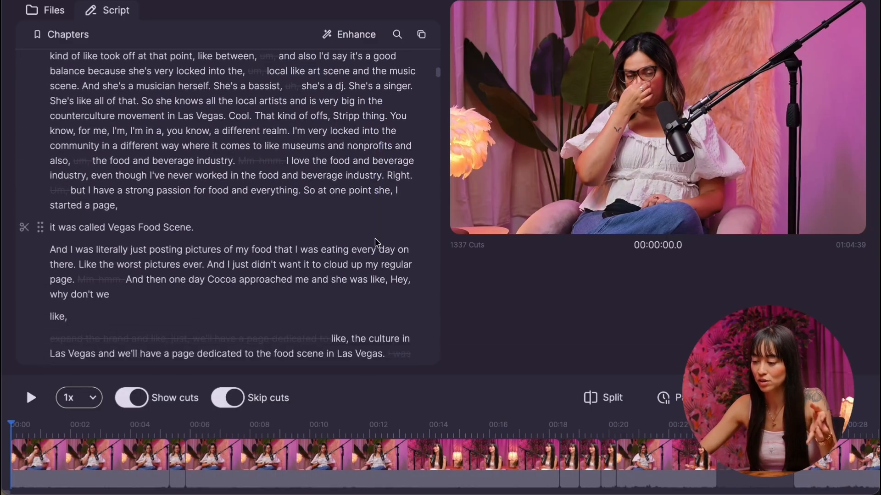
{"action": "scroll", "coordinate": [24, 117], "scroll_direction": "down", "scroll_amount": 1}
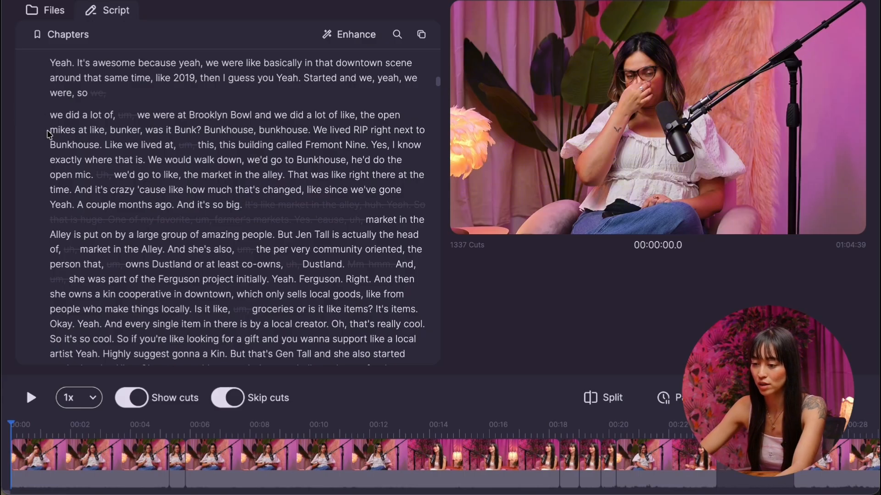
{"action": "scroll", "coordinate": [26, 120], "scroll_direction": "down", "scroll_amount": 1}
{"action": "scroll", "coordinate": [113, 163], "scroll_direction": "down", "scroll_amount": 5}
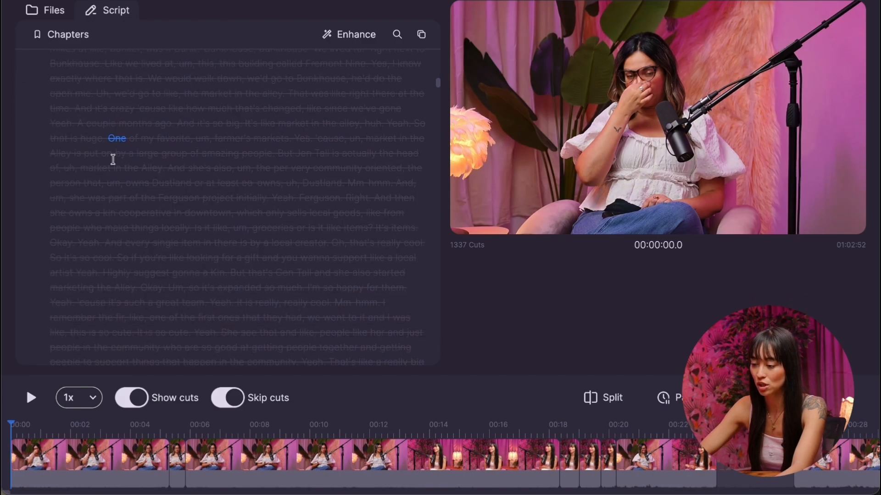
{"action": "scroll", "coordinate": [112, 159], "scroll_direction": "down", "scroll_amount": 3}
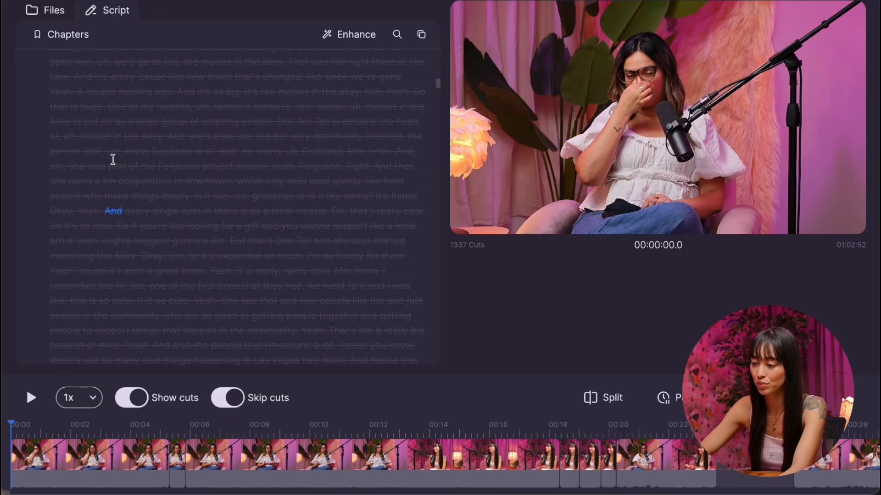
{"action": "left_click_drag", "start_coordinate": [51, 162], "coordinate": [247, 163]}
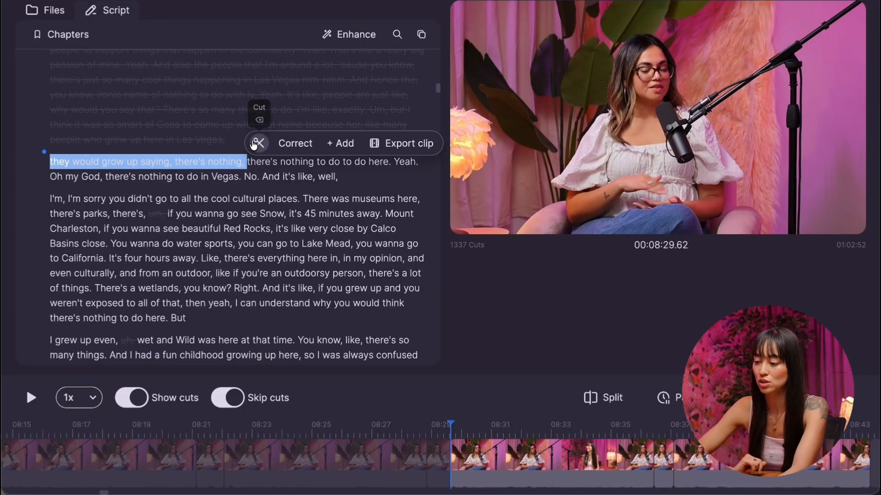
{"action": "left_click", "coordinate": [256, 144]}
Return to the start of the cut passage and place the playhead at "around" in the preceding downtown scene sentence.
{"action": "scroll", "coordinate": [291, 171], "scroll_direction": "up", "scroll_amount": 10}
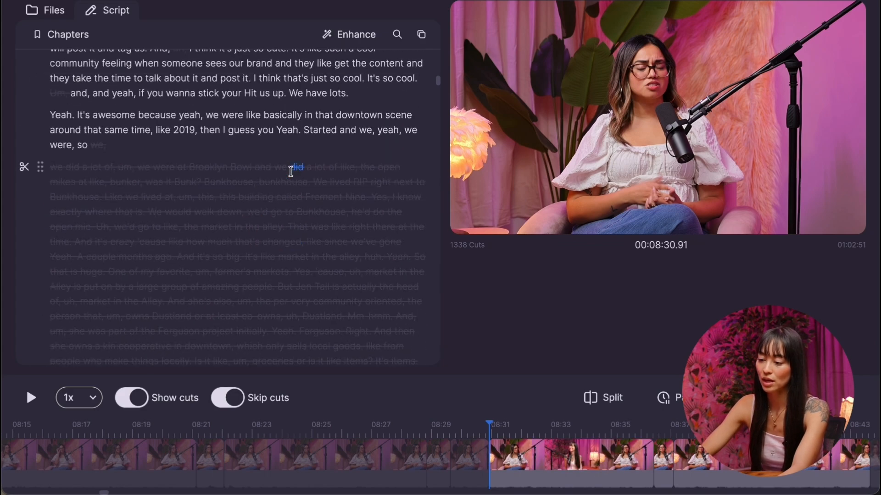
{"action": "scroll", "coordinate": [294, 198], "scroll_direction": "down", "scroll_amount": 1}
{"action": "double_click", "coordinate": [67, 162]}
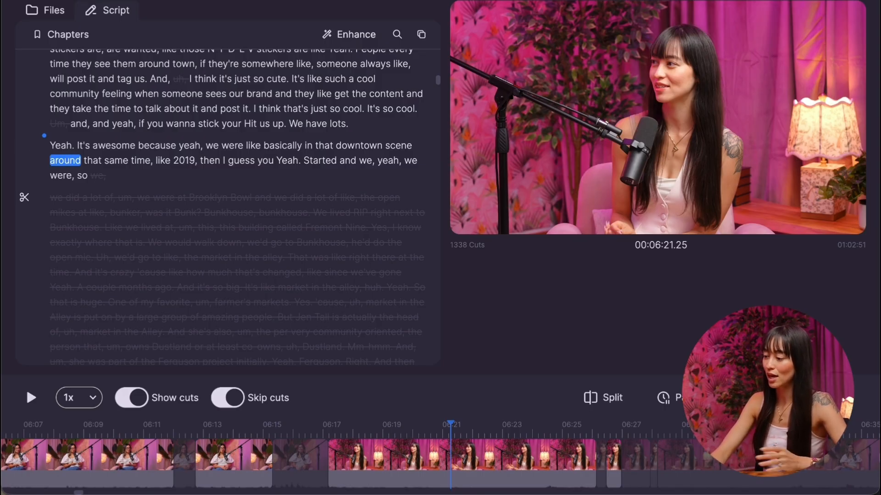
{"action": "left_click", "coordinate": [718, 1]}
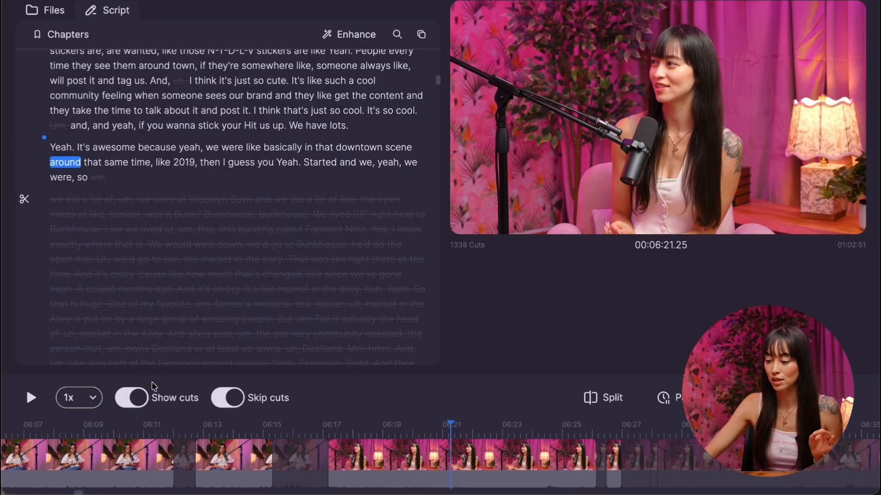
Hide the cuts in the transcript and timeline, look over the remaining script, and play the video from about 00:05:38.
{"action": "scroll", "coordinate": [151, 240], "scroll_direction": "down", "scroll_amount": 1}
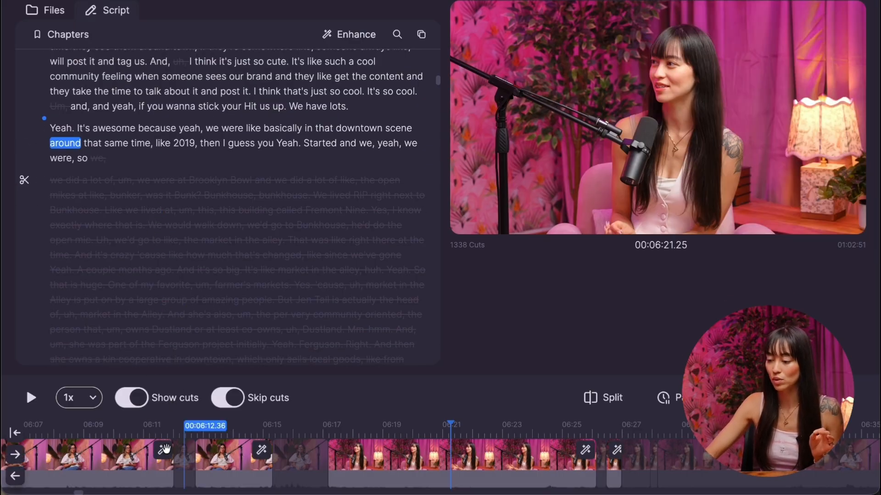
{"action": "left_click", "coordinate": [131, 399]}
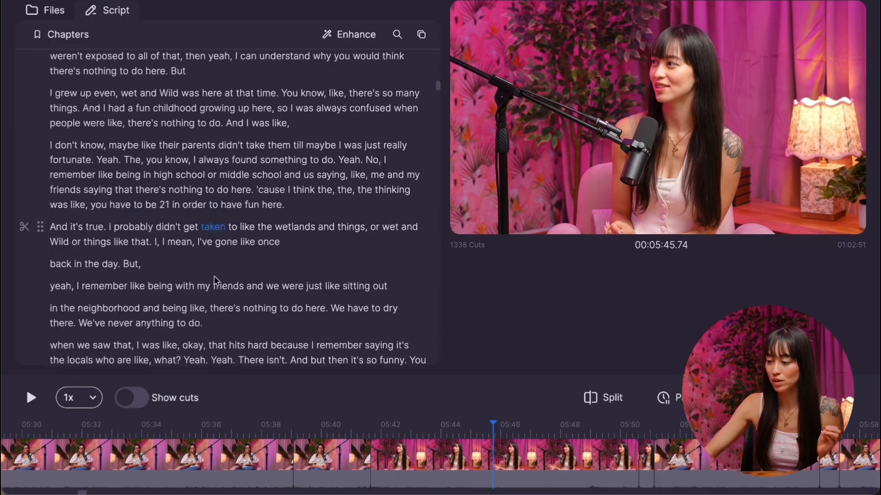
{"action": "scroll", "coordinate": [214, 280], "scroll_direction": "down", "scroll_amount": 10}
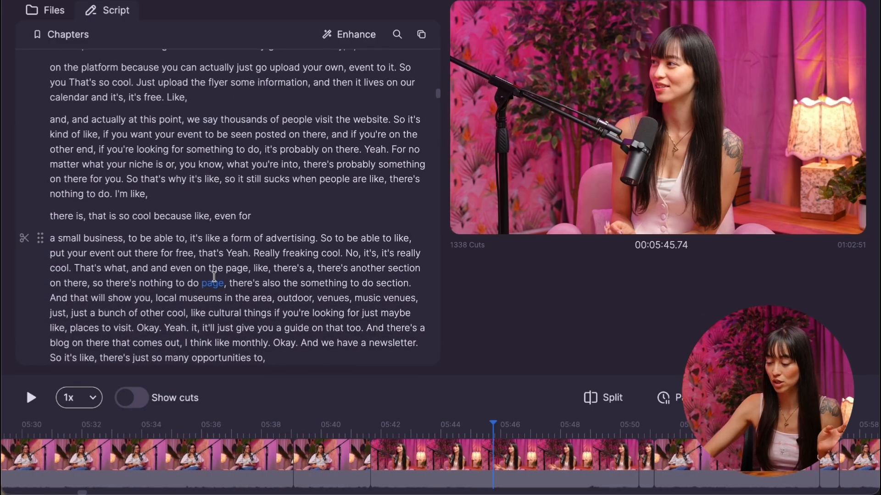
{"action": "left_click", "coordinate": [269, 433]}
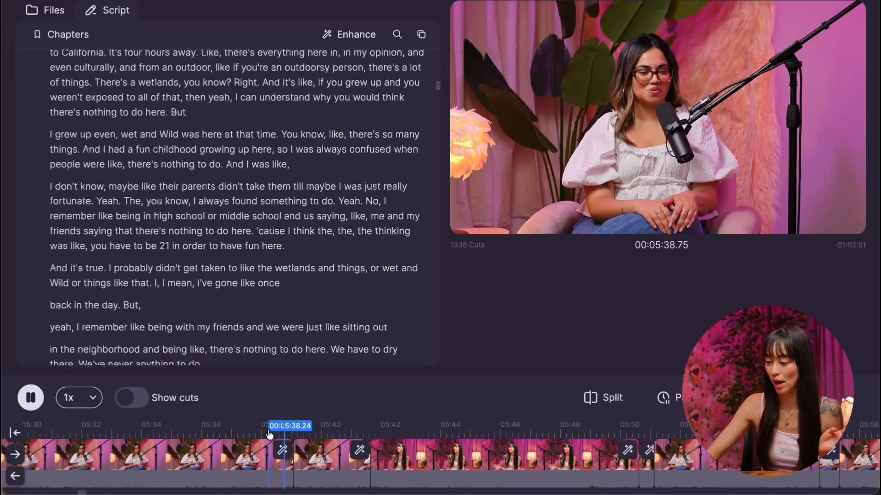